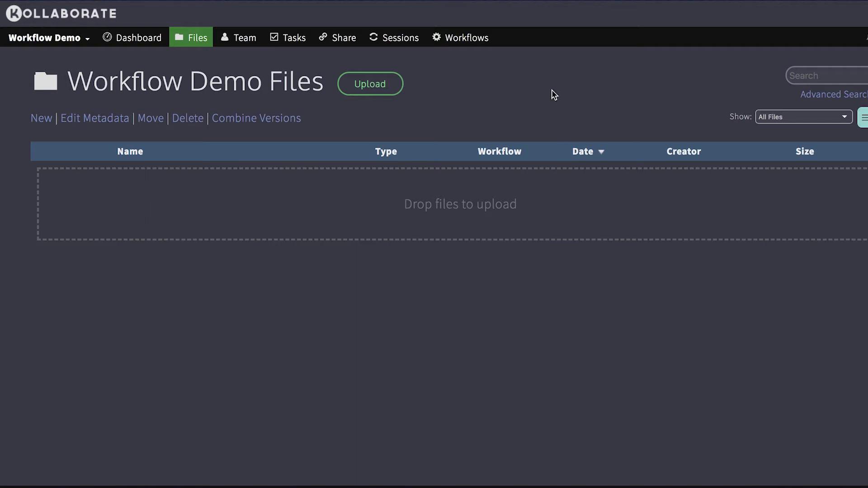
Step: Go to the Workflows page and bring up the New Workflow type choices
click(477, 40)
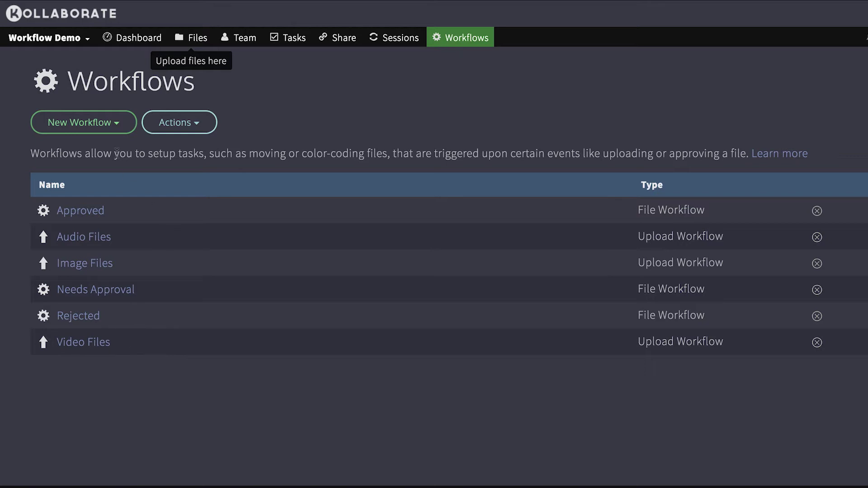
click(101, 129)
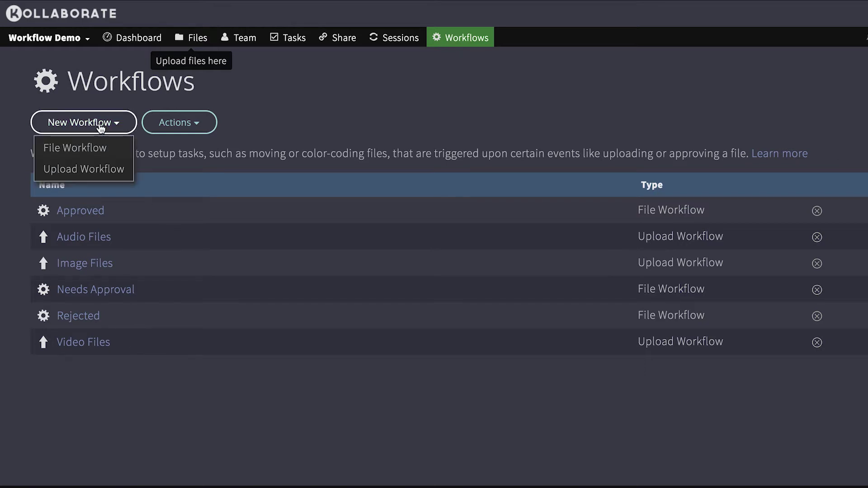
Step: Create a new Upload Workflow and name it 'Overlays'
click(89, 173)
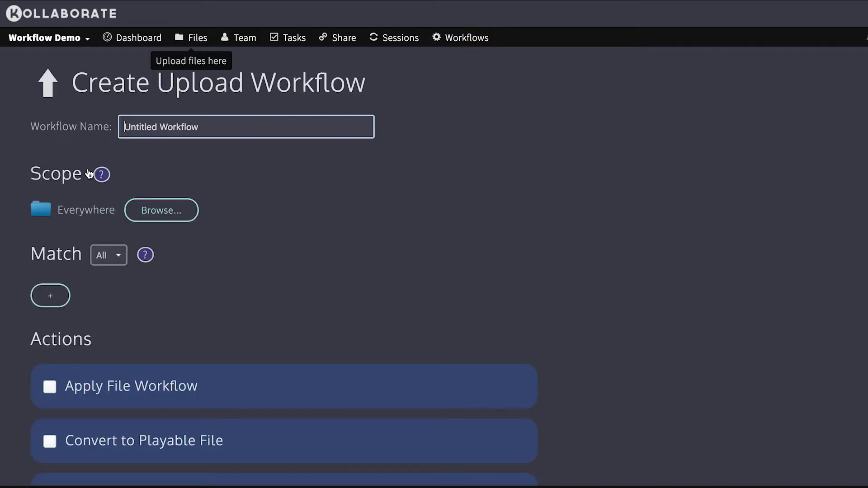
triple_click(208, 126)
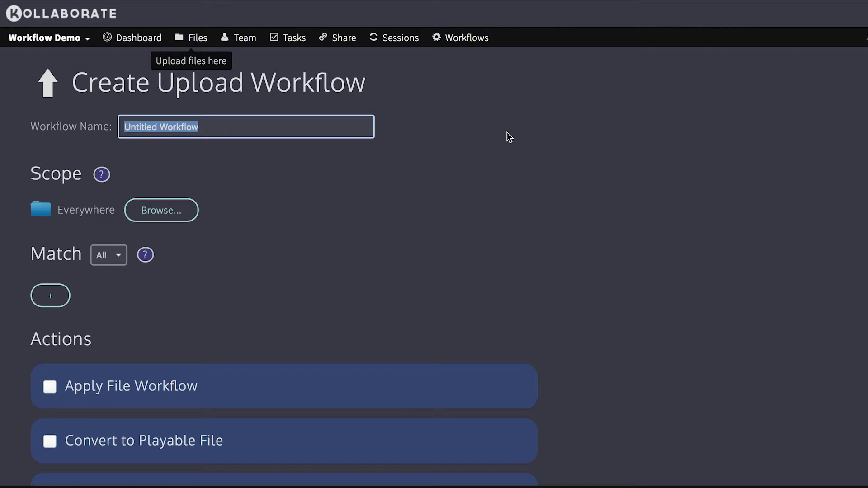
text(Overlays)
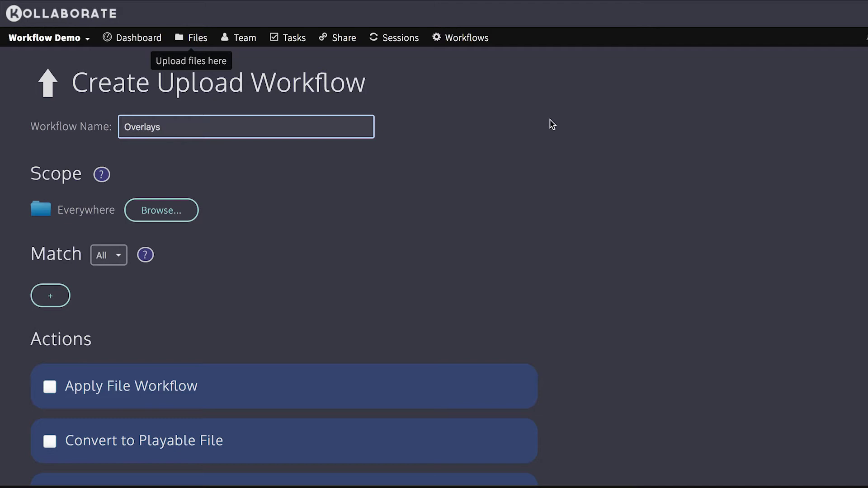
scroll(550, 120, down, 5)
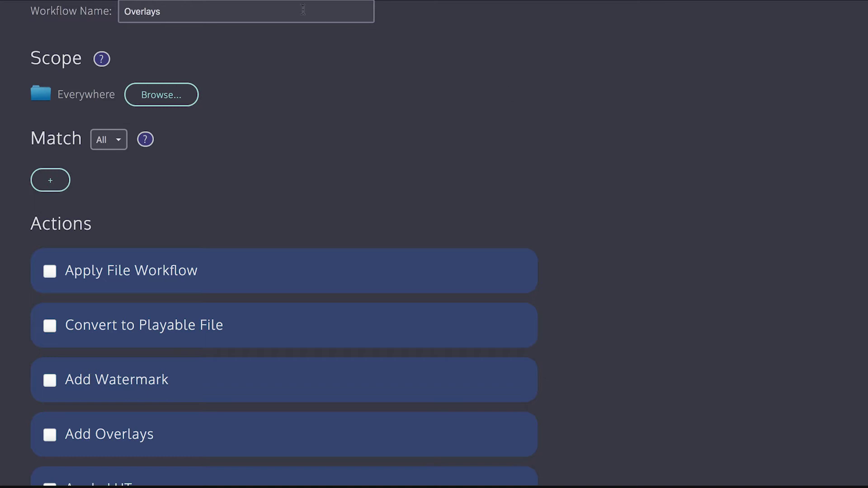
click(172, 99)
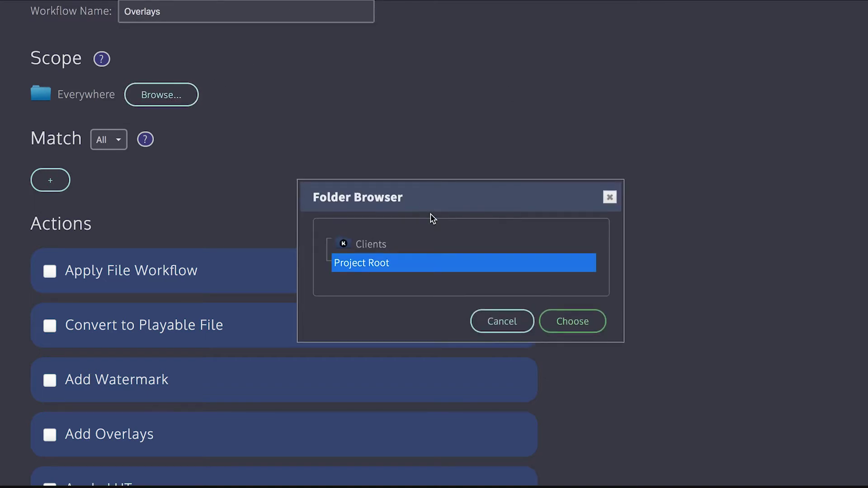
click(414, 249)
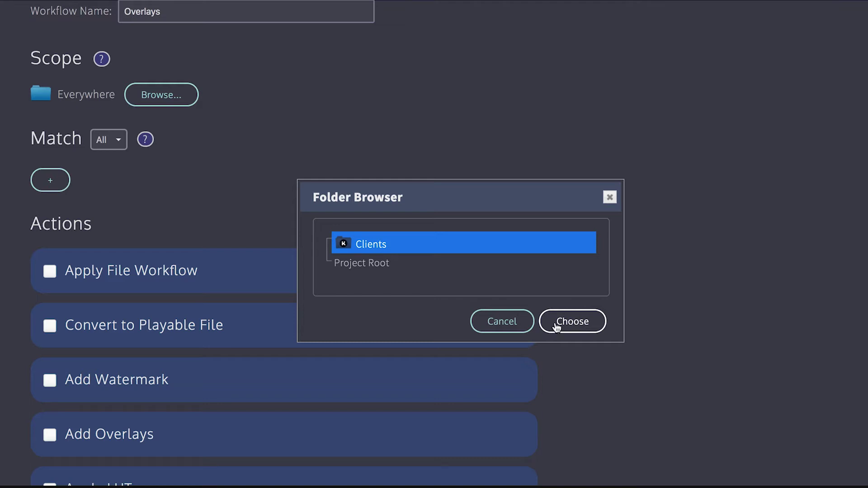
click(503, 323)
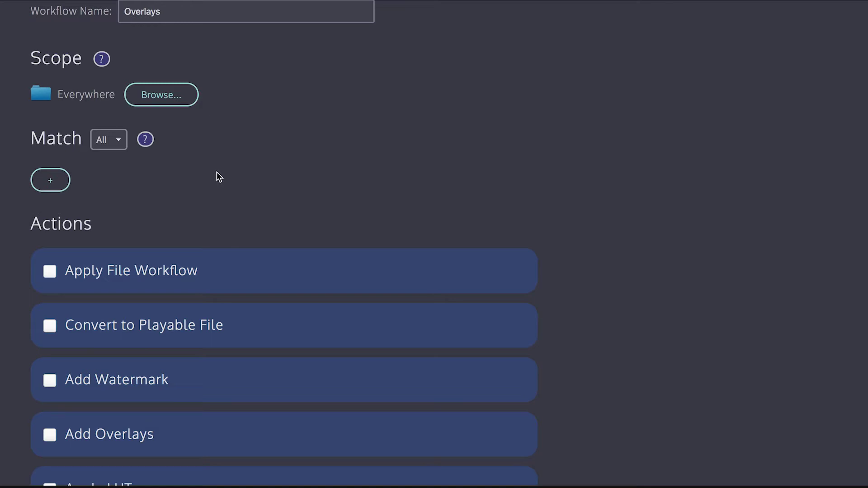
Step: Add a match condition: File Type is Video
click(52, 181)
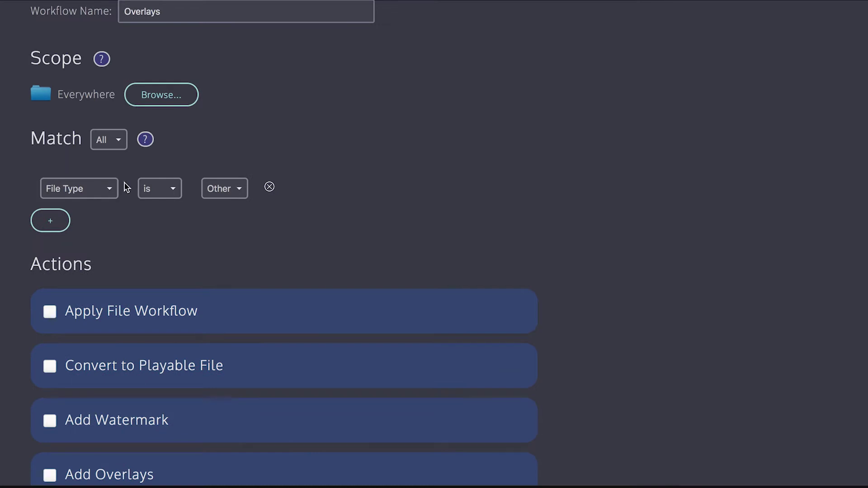
click(218, 188)
click(223, 201)
scroll(53, 337, up, 3)
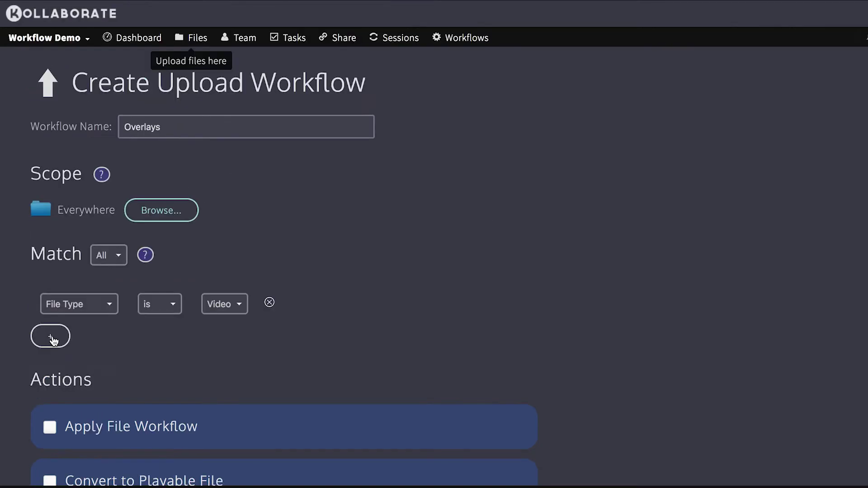
Step: Add a Width greater than 600 condition, keep all-match, then remove that Width condition
click(51, 337)
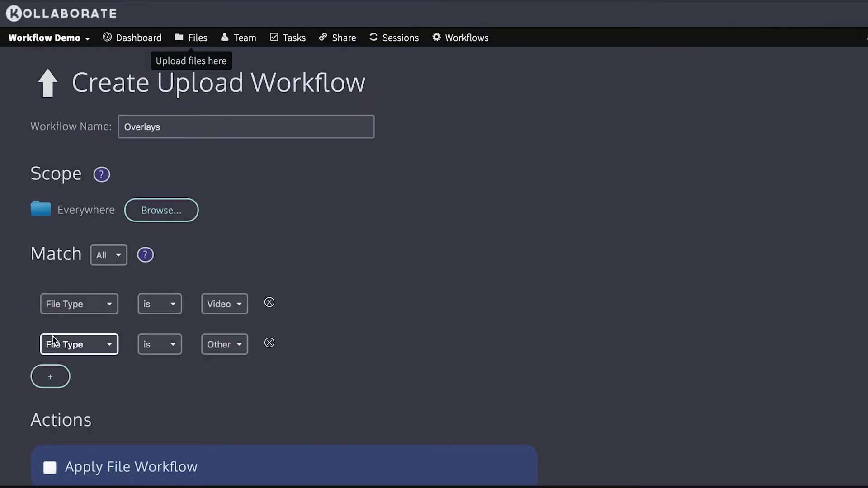
click(110, 346)
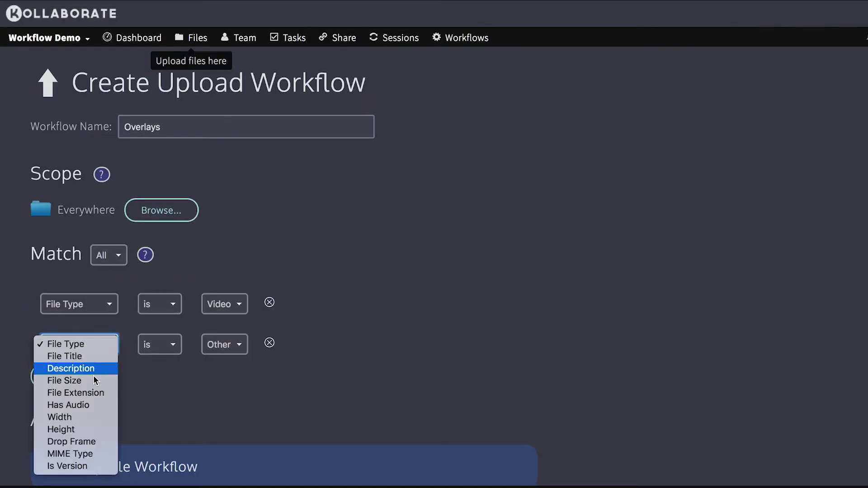
click(63, 416)
click(181, 344)
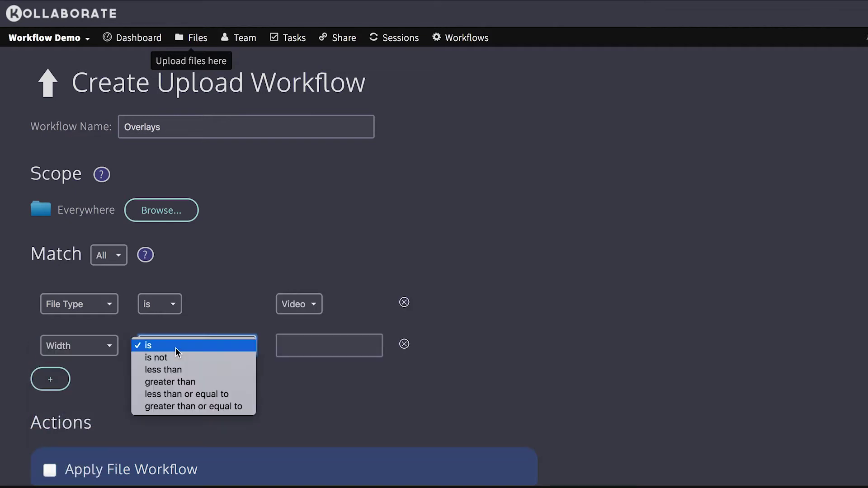
click(181, 381)
key(Tab)
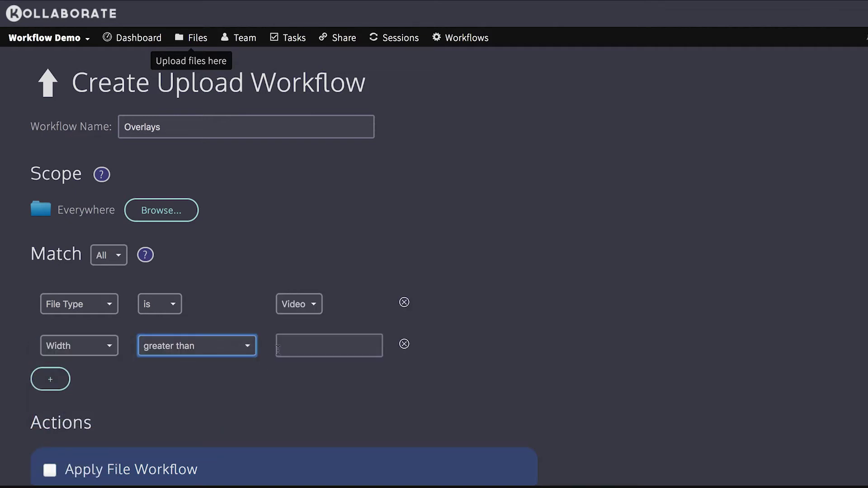
text(600)
scroll(594, 265, down, 2)
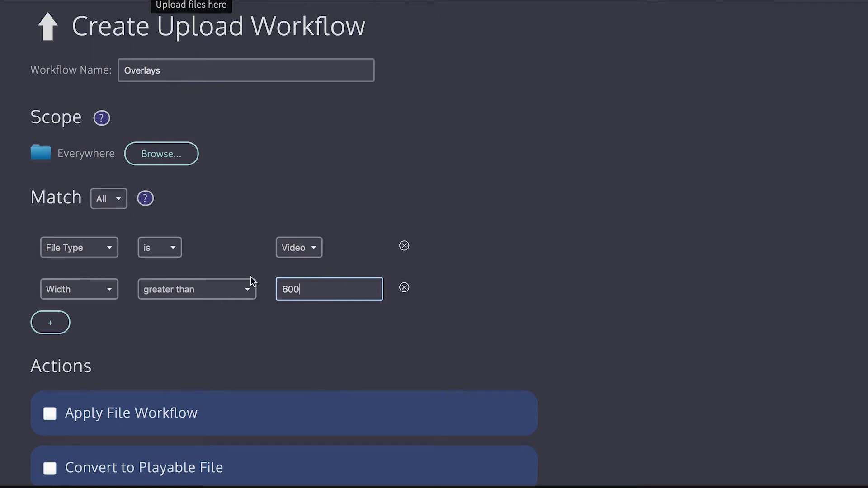
click(108, 199)
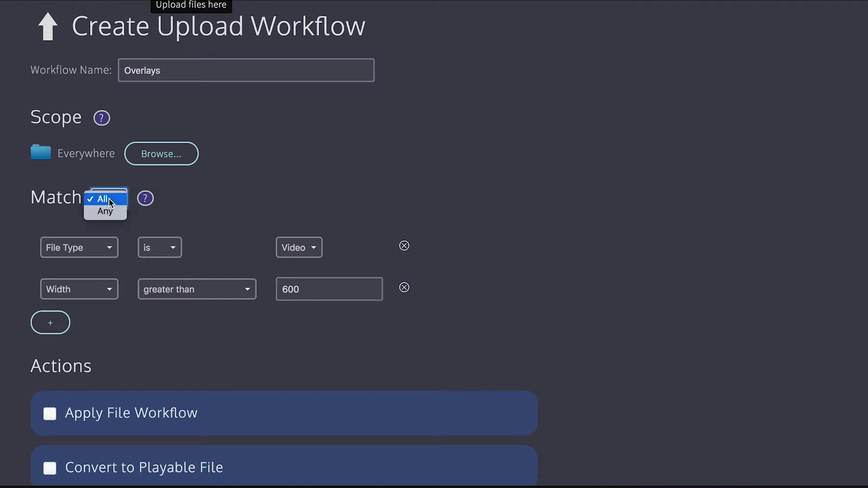
click(208, 190)
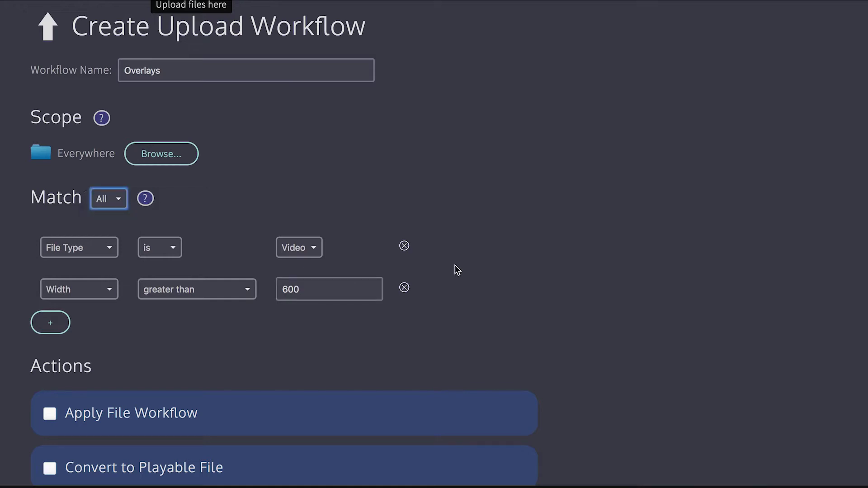
click(404, 289)
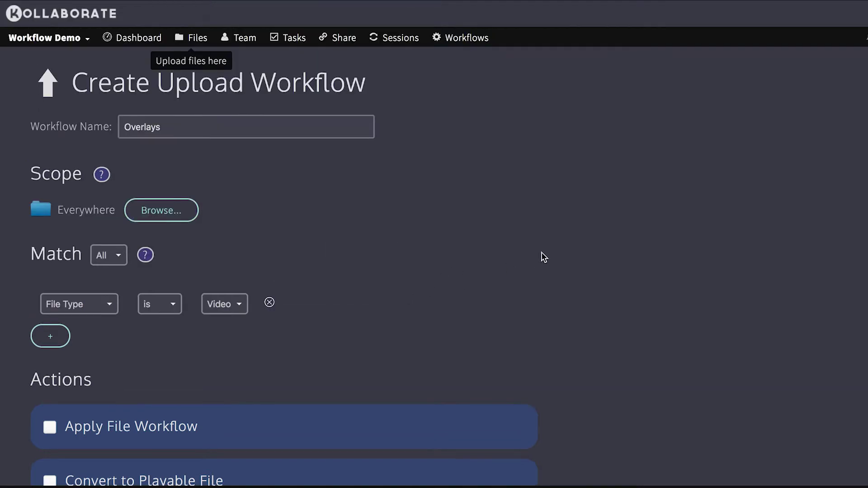
Step: Enable Apply File Workflow with Needs Approval, and turn on Convert to Playable File
scroll(722, 221, down, 5)
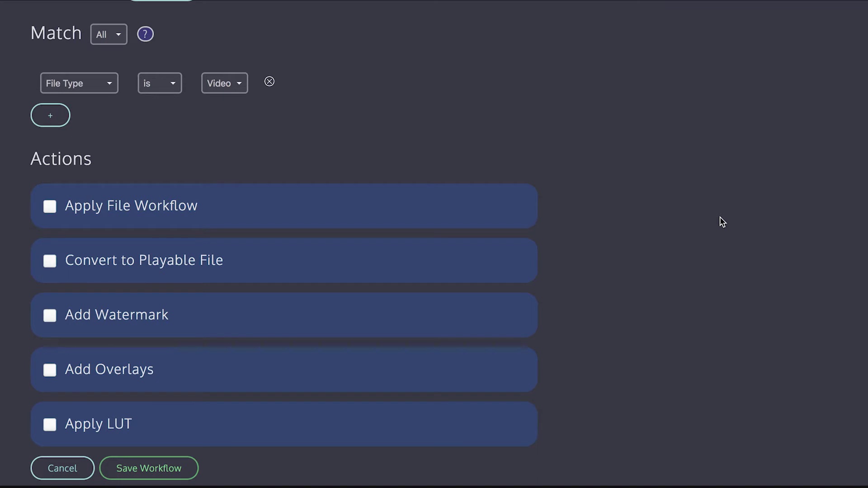
click(50, 207)
click(156, 242)
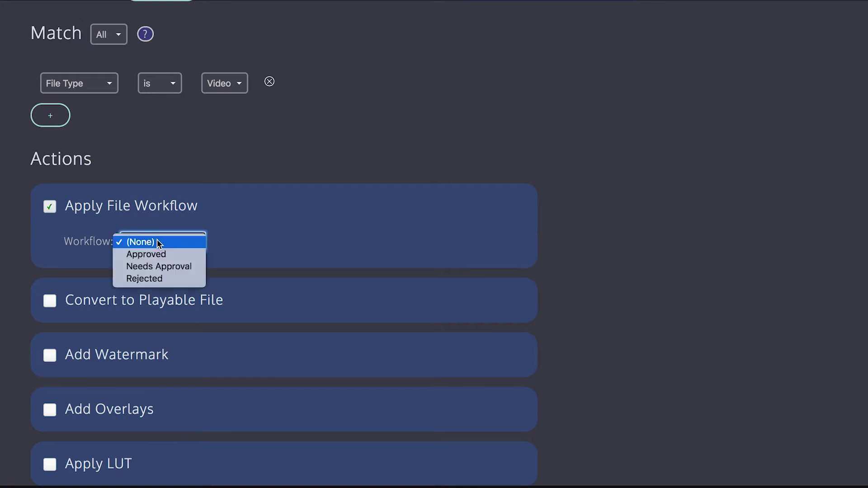
click(168, 266)
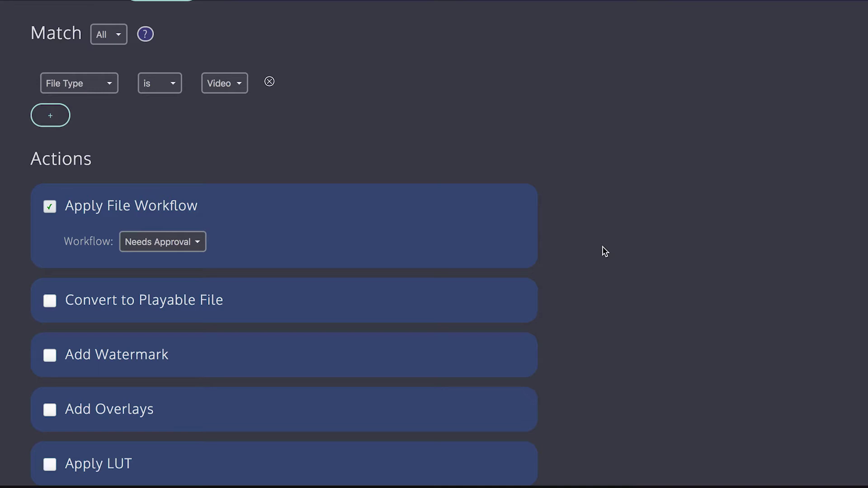
click(51, 298)
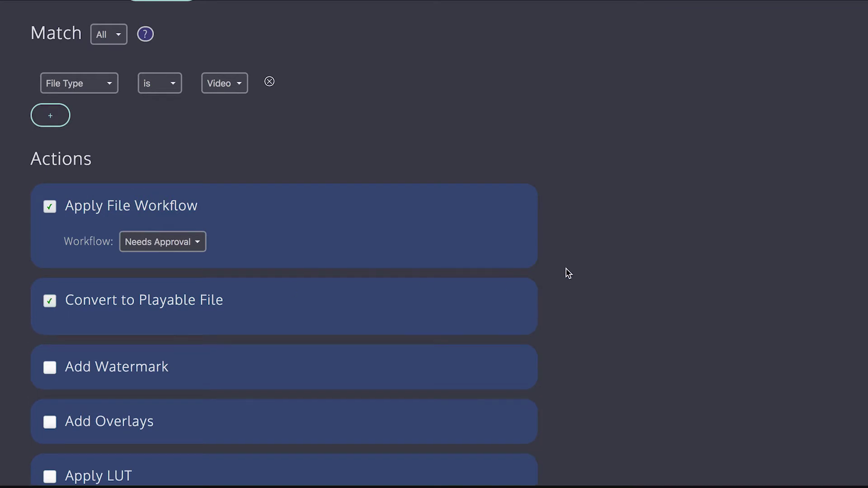
scroll(627, 280, down, 2)
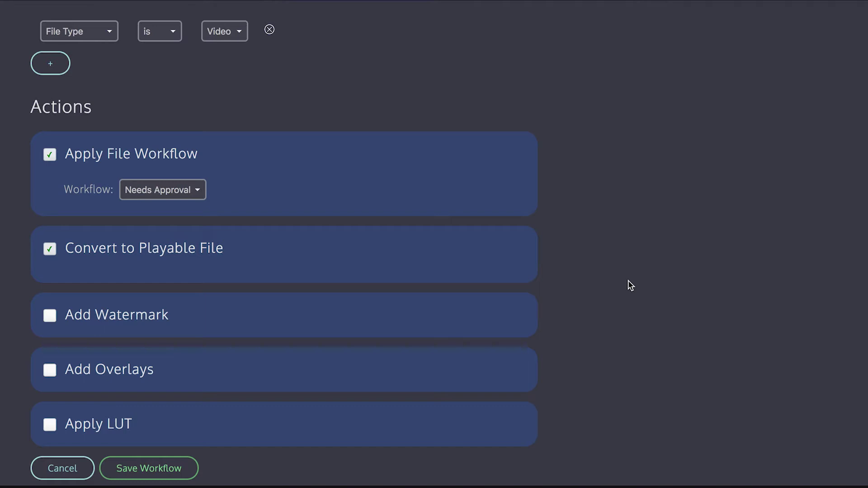
Step: Try Add Watermark, close its image picker without choosing, and turn watermarking off
click(49, 317)
scroll(254, 324, down, 2)
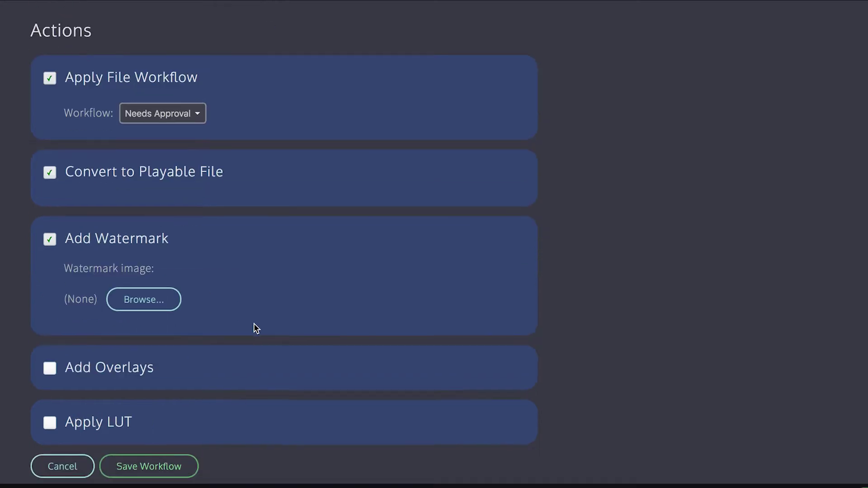
click(160, 311)
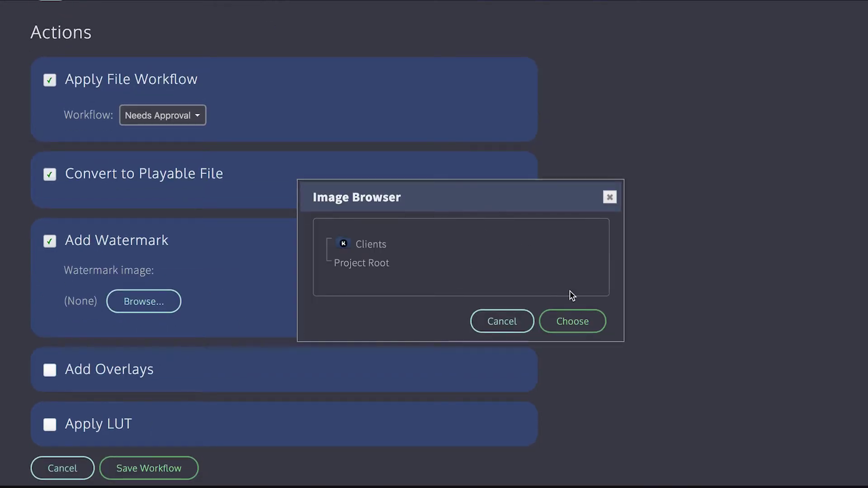
click(496, 324)
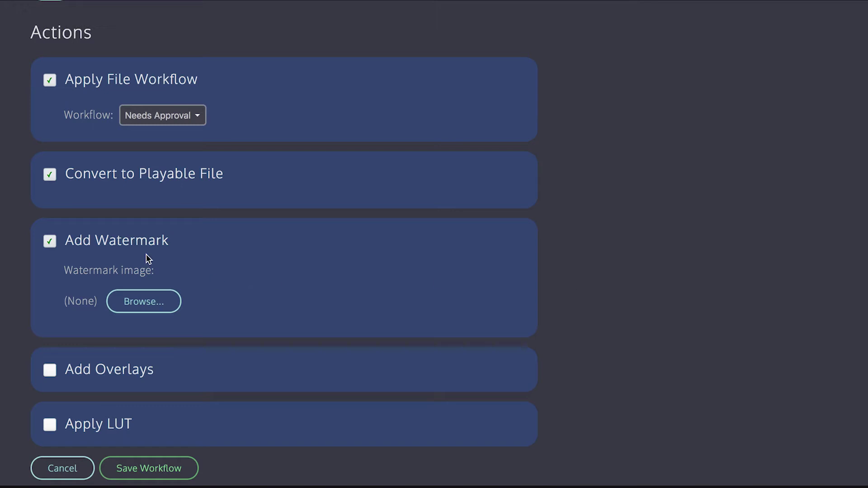
click(52, 241)
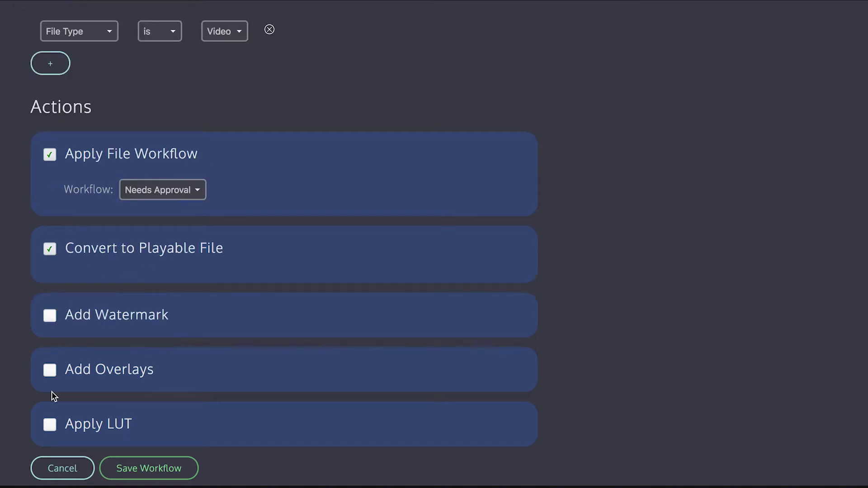
Step: Try Apply LUT, cancel the file browser without a LUT, and turn LUT off
click(51, 424)
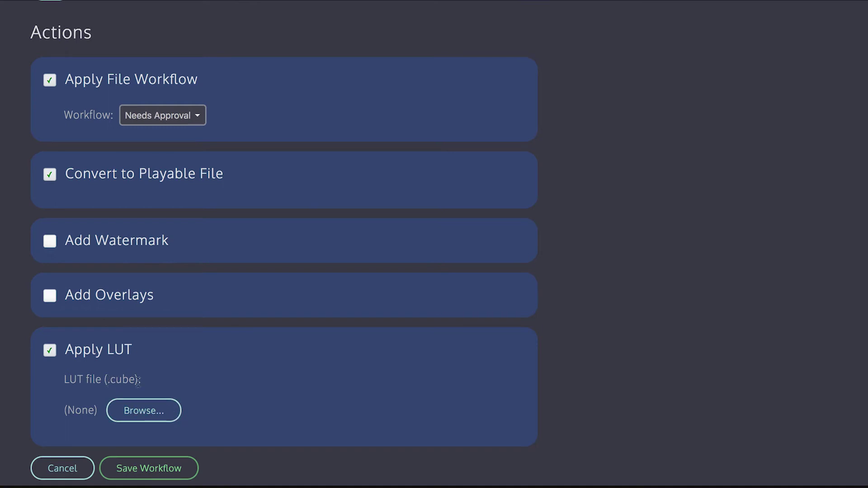
click(143, 411)
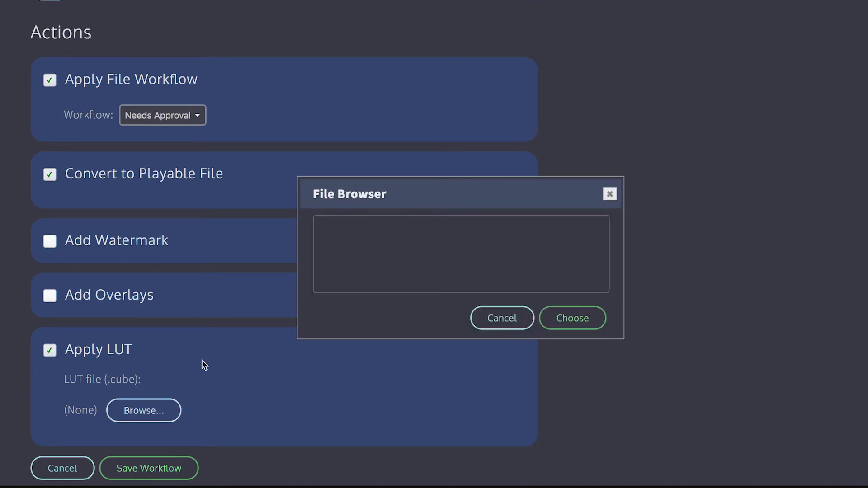
click(487, 320)
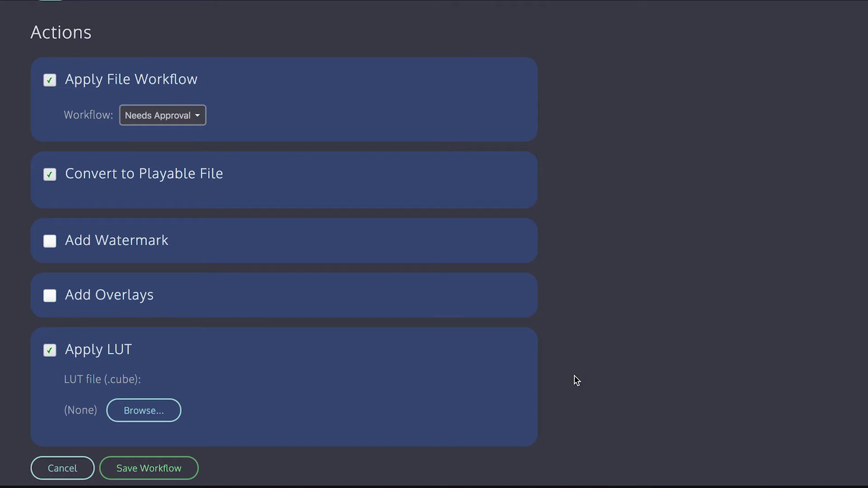
click(51, 351)
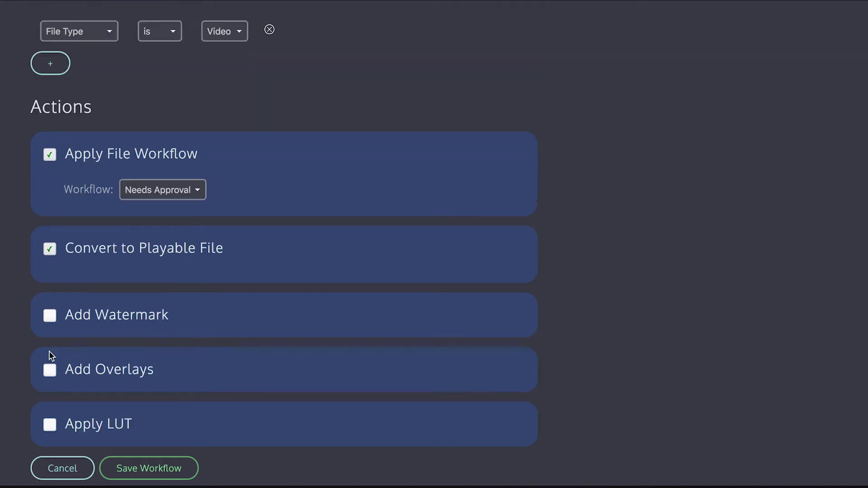
Step: Enable Add Overlays: bottom left Frame Rate, centre Current Timecode, right Current Frame
click(50, 370)
scroll(369, 294, down, 2)
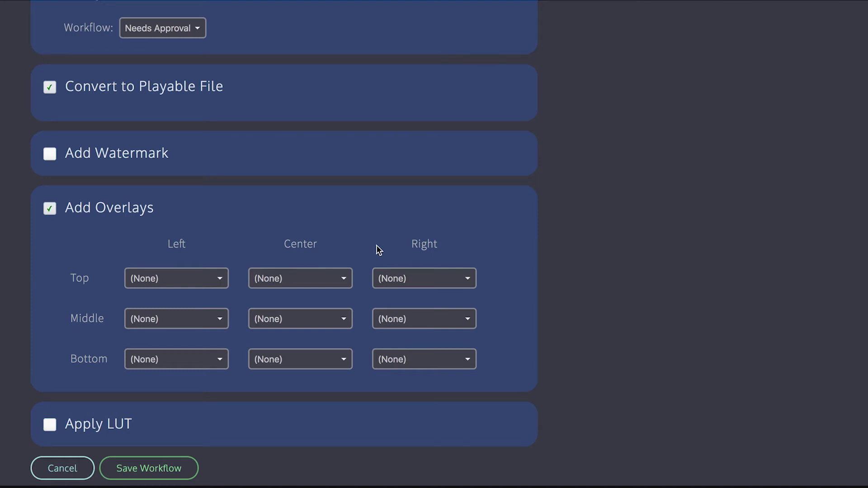
click(300, 355)
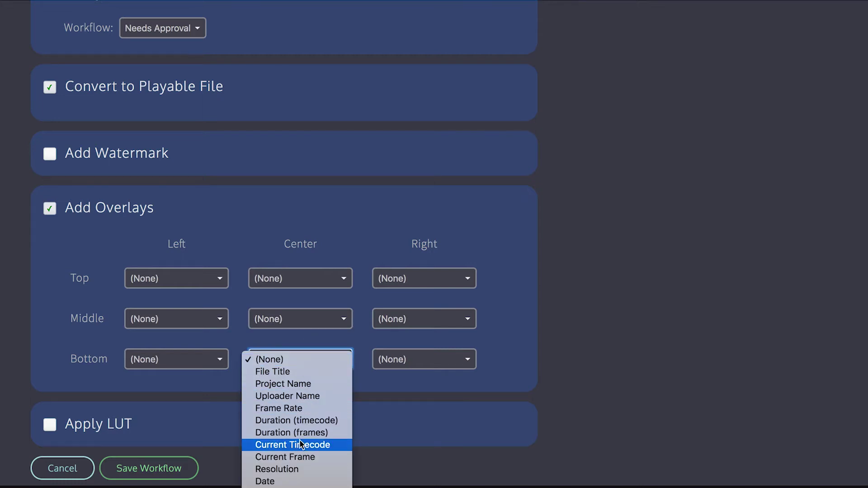
click(299, 443)
click(191, 362)
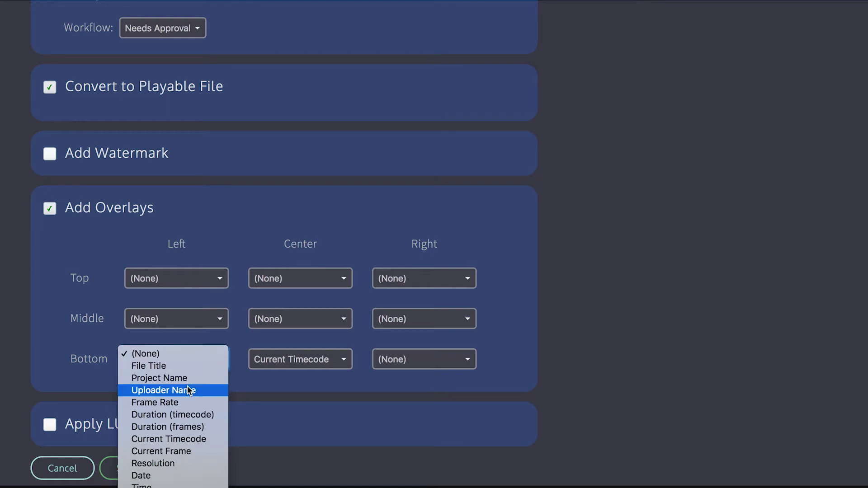
click(177, 402)
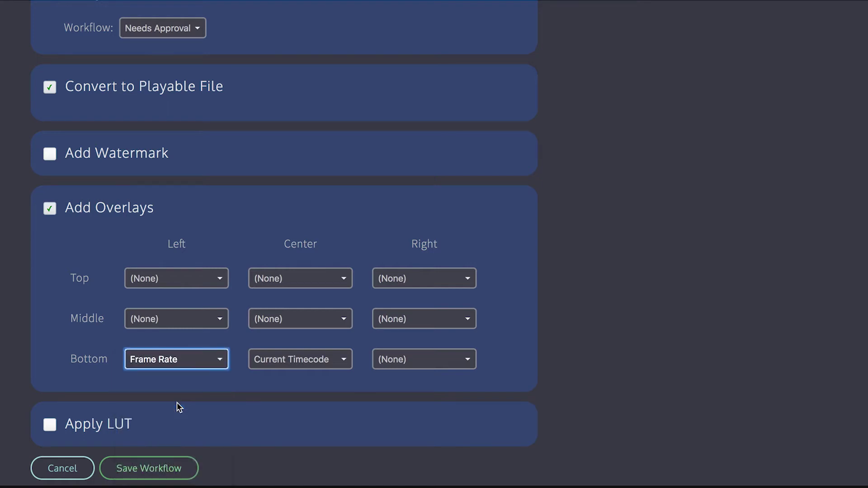
click(446, 361)
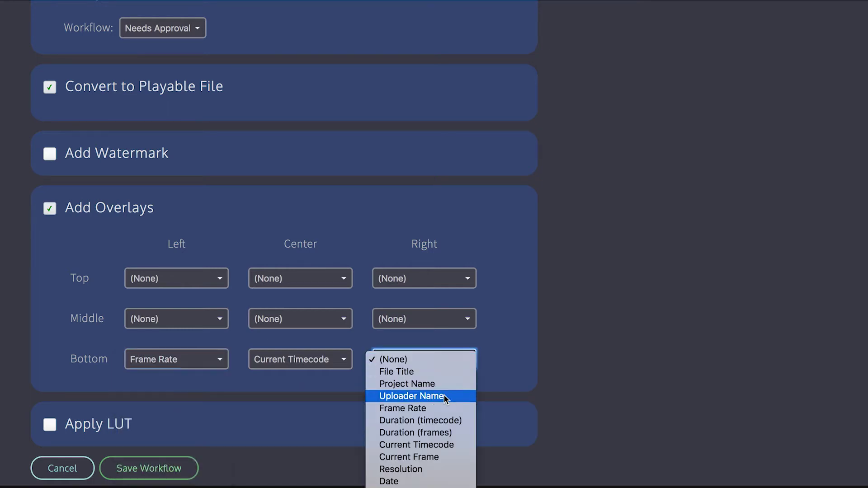
scroll(444, 395, down, 1)
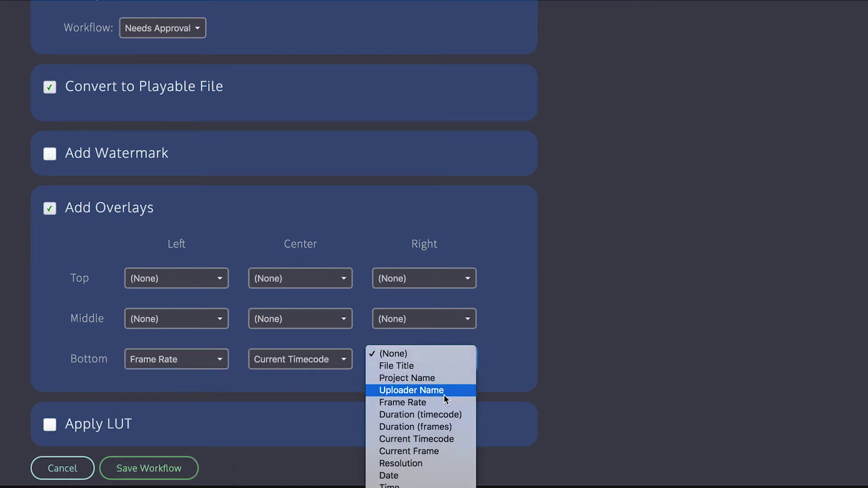
click(432, 452)
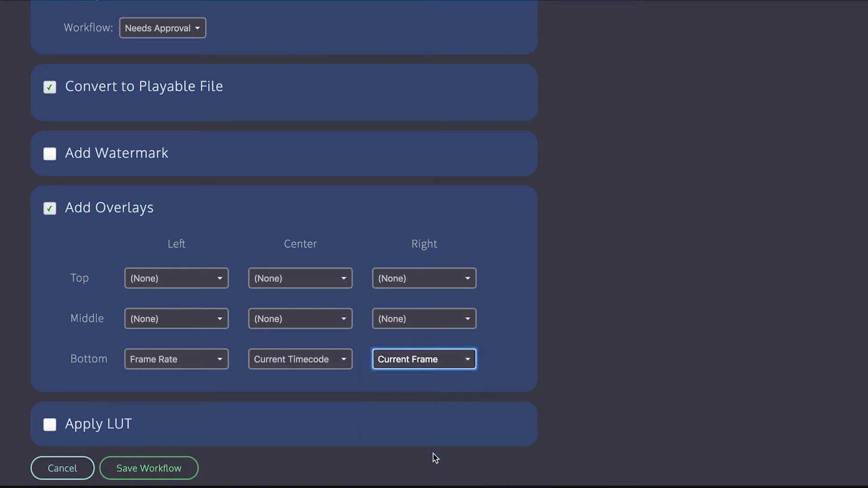
Step: Set the top overlays: File Title at top left, Project Name at top right
click(194, 278)
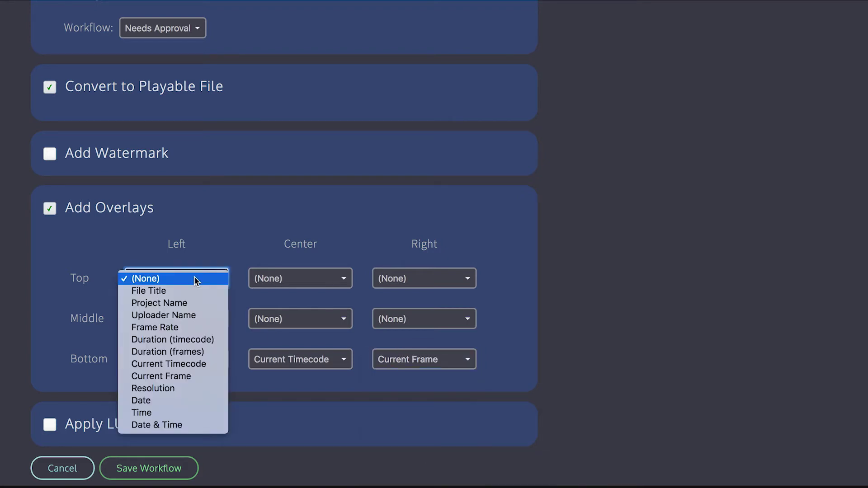
click(181, 292)
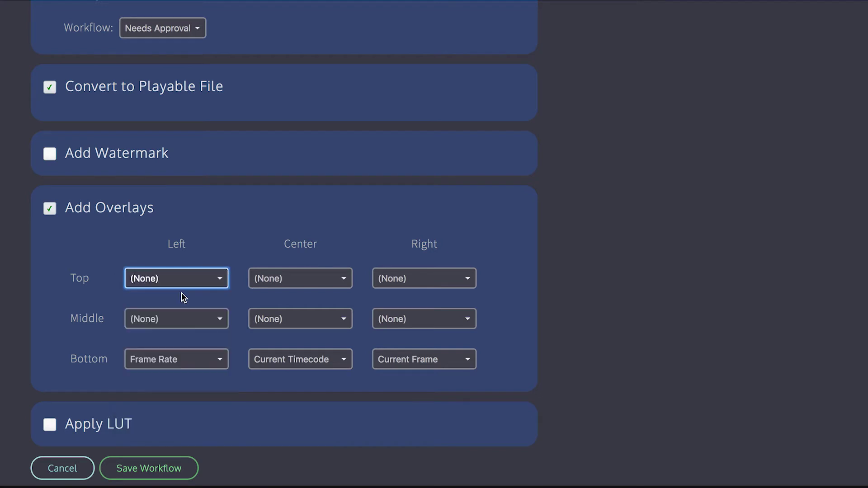
click(415, 283)
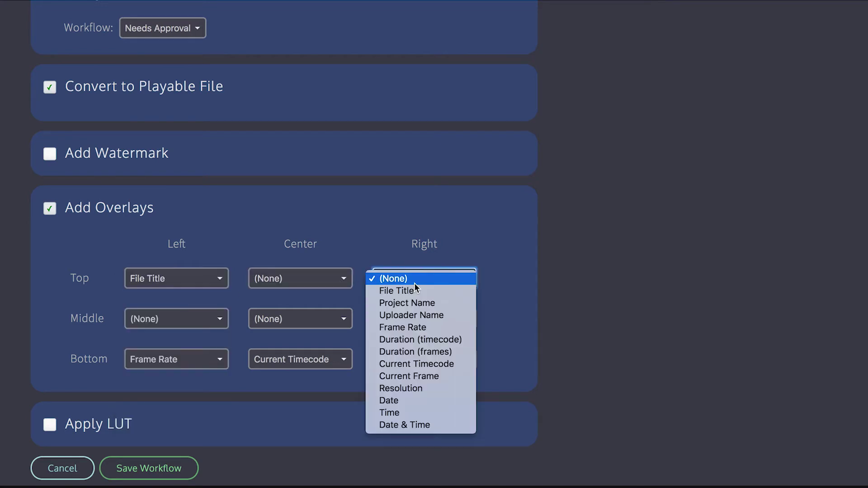
click(406, 303)
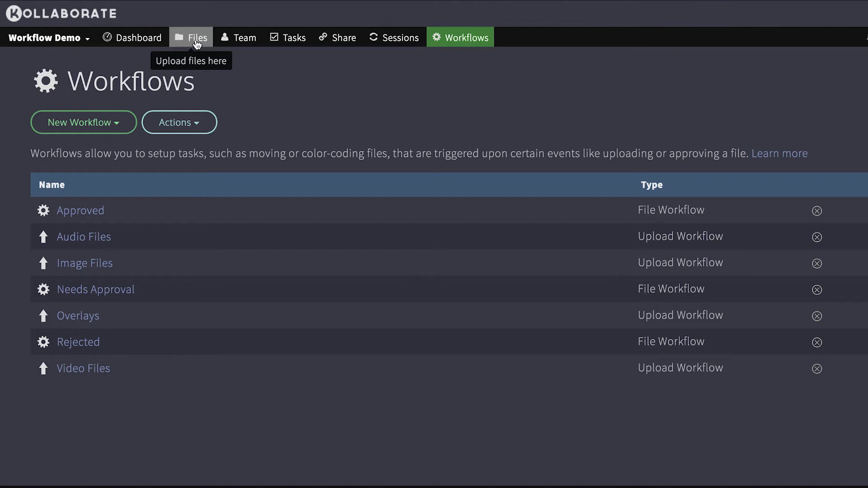
Step: Upload Sintel Trailer.mp4 from Downloads to the project files and open its review page
click(197, 41)
mouse_move(776, 480)
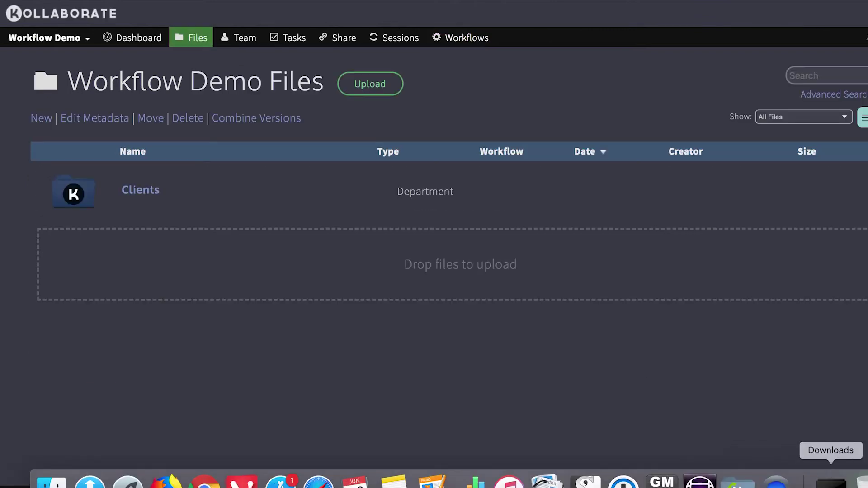
click(830, 483)
drag(834, 442, 364, 260)
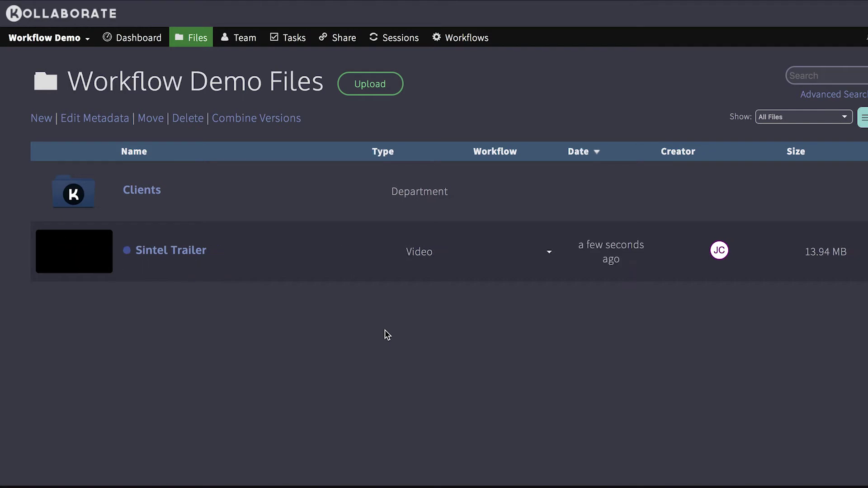
click(184, 257)
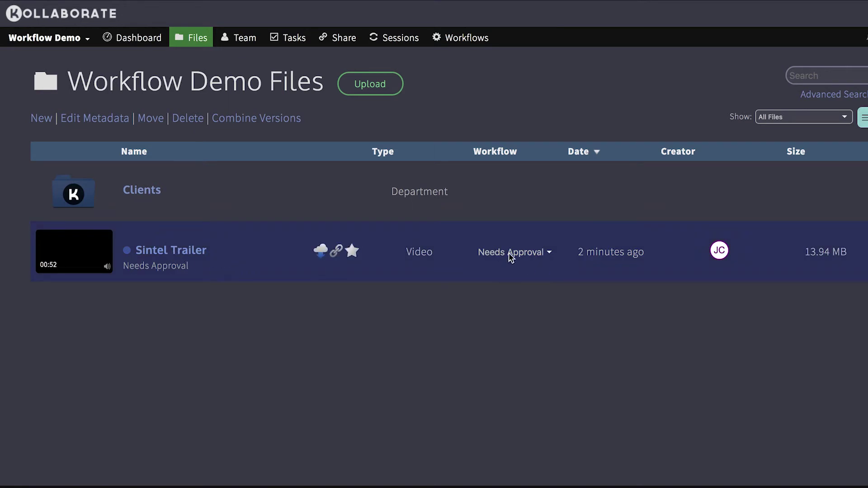
click(173, 252)
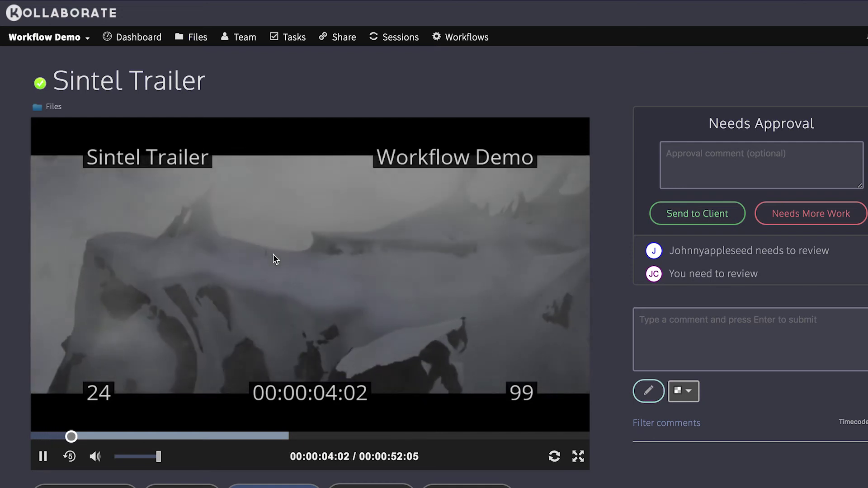
Step: Pause and resume the Sintel Trailer to inspect its burned-in overlays
click(273, 255)
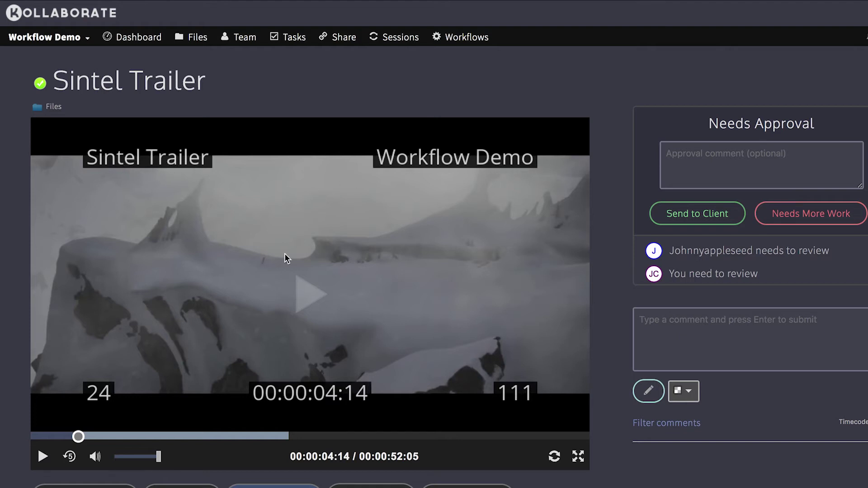
click(153, 372)
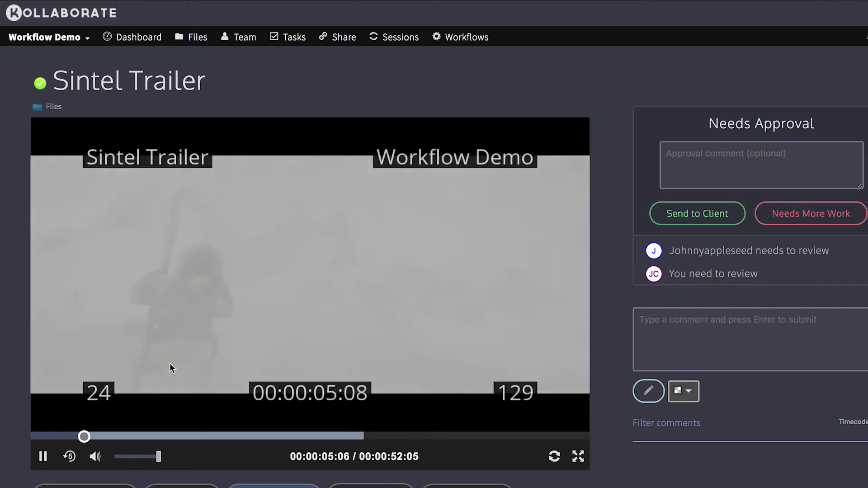
click(168, 365)
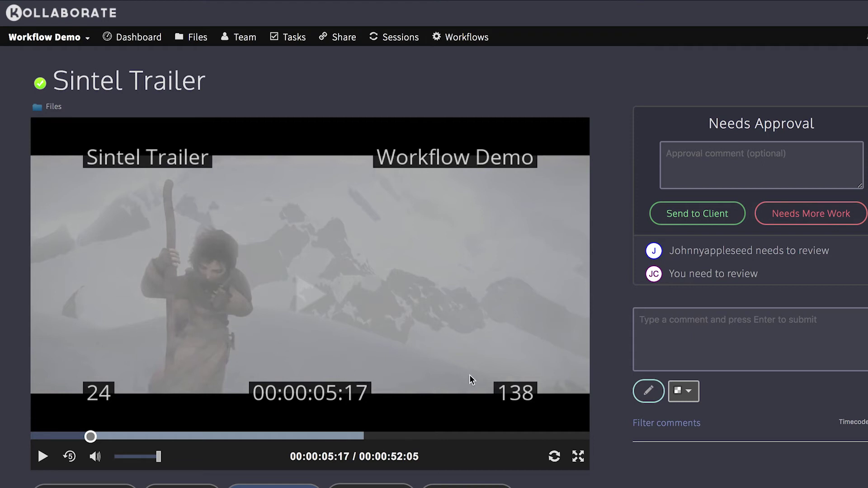
click(400, 323)
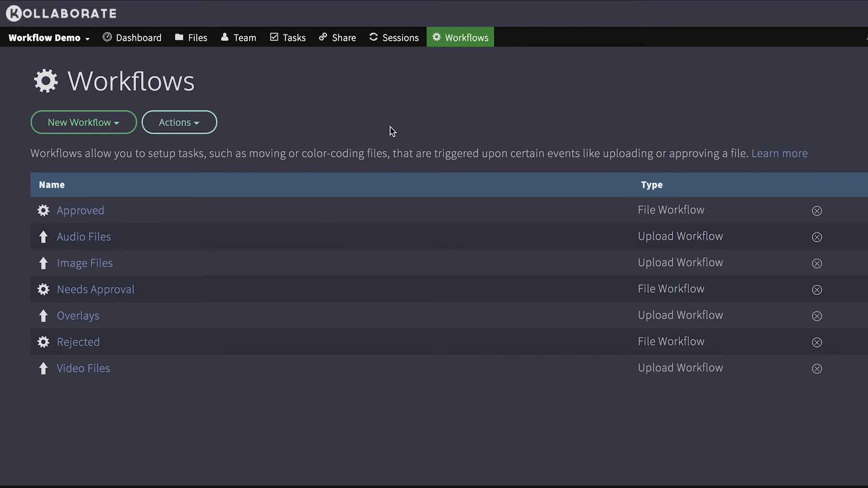
Step: Open the Video Files upload workflow, look through its settings, and cancel without saving
click(88, 371)
scroll(604, 172, down, 1)
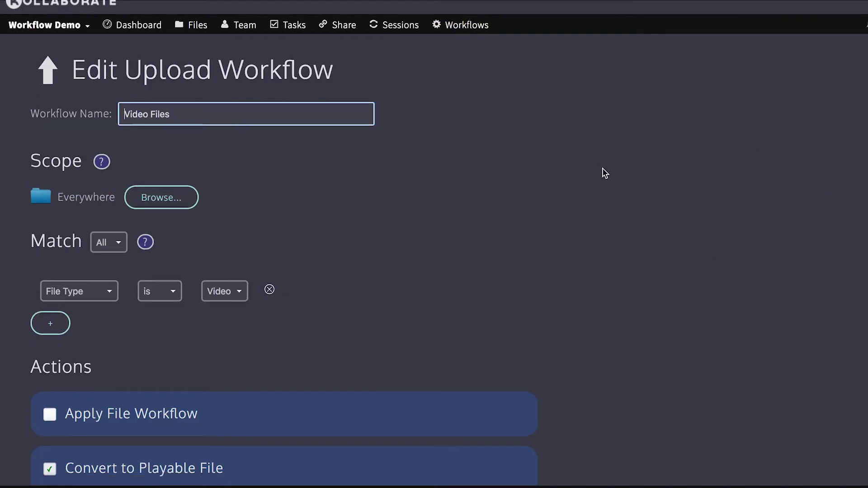
scroll(604, 173, down, 3)
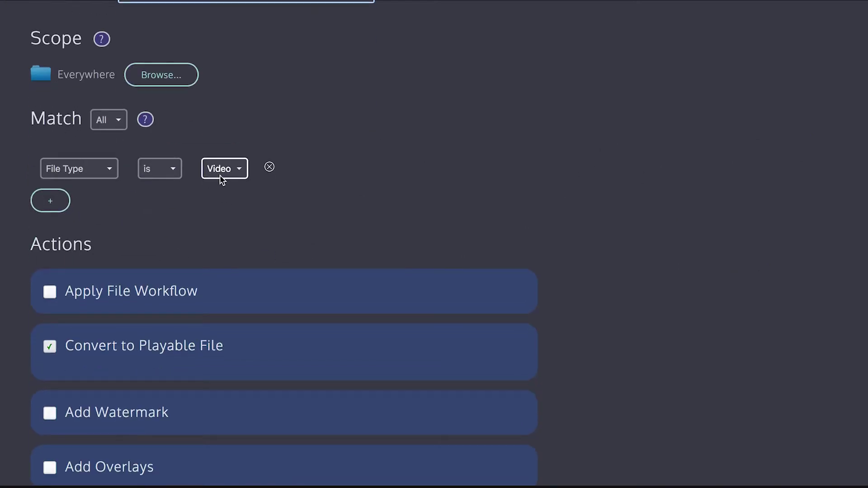
scroll(720, 244, down, 2)
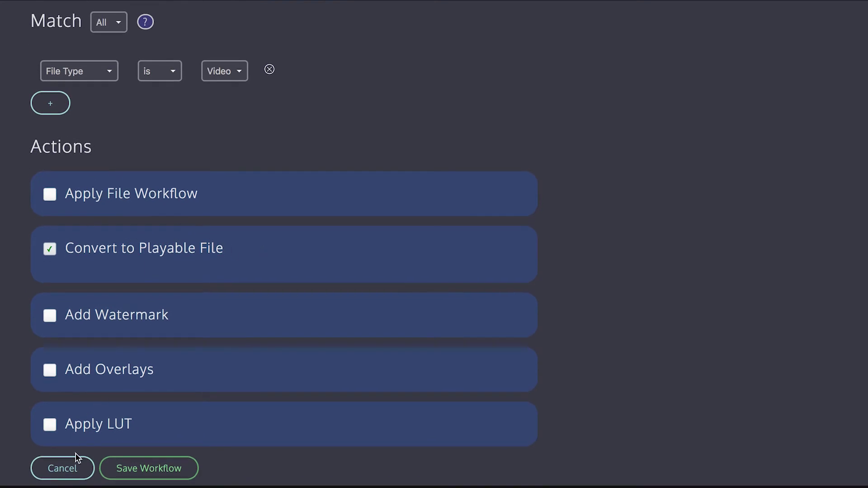
click(73, 468)
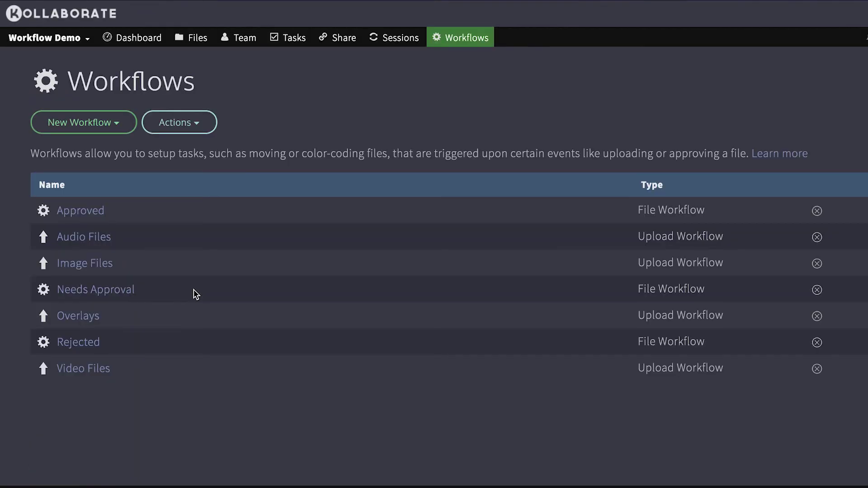
click(94, 268)
scroll(503, 231, down, 3)
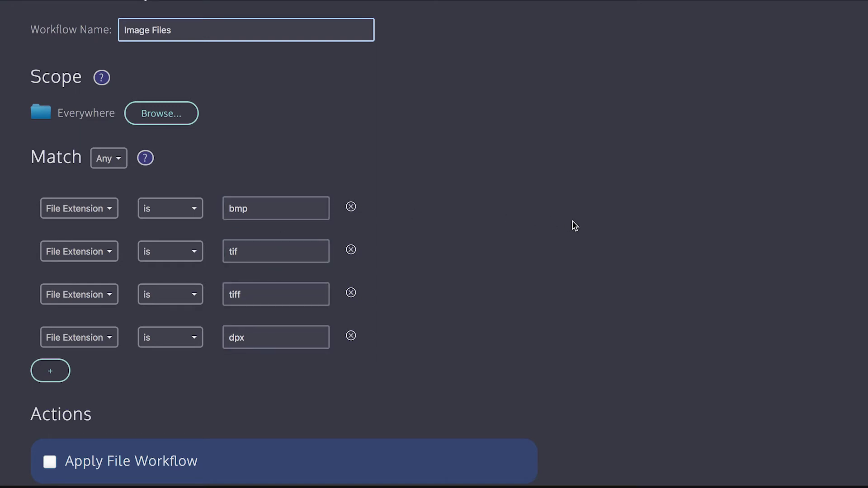
scroll(573, 225, down, 5)
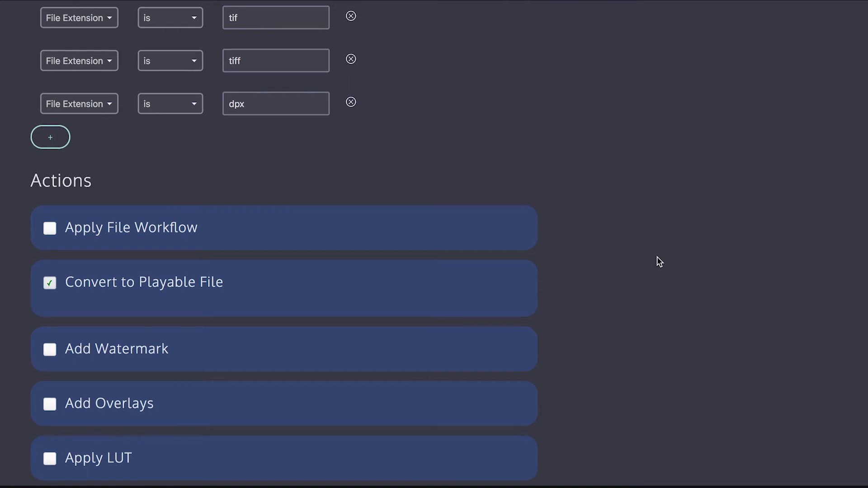
scroll(658, 256, up, 5)
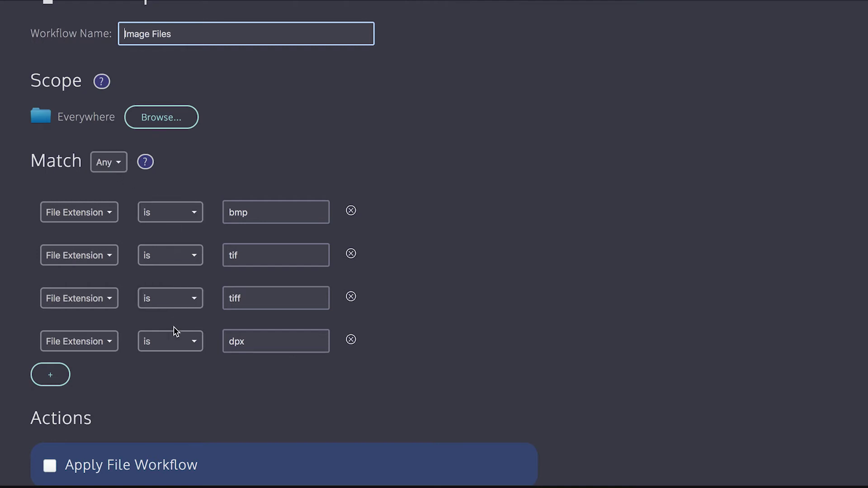
scroll(649, 321, down, 6)
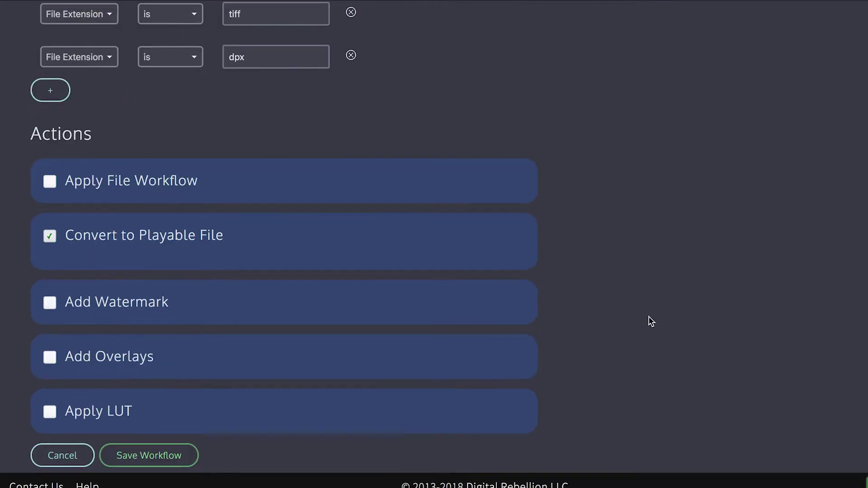
click(64, 468)
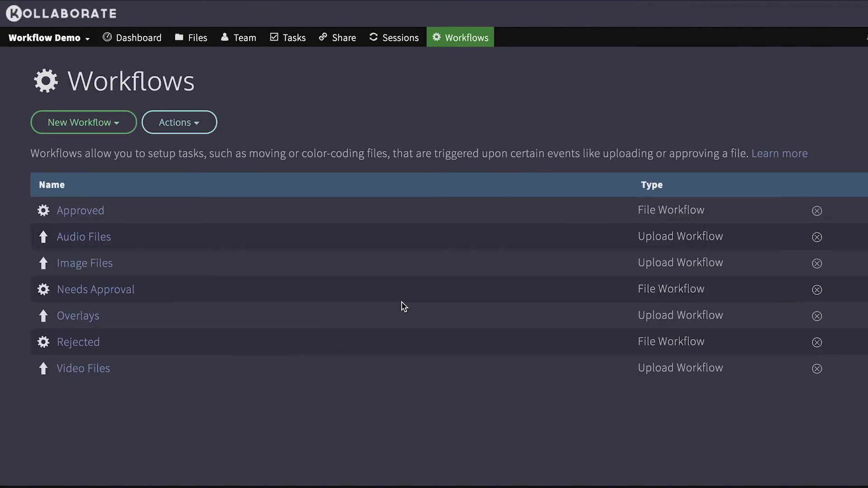
click(92, 368)
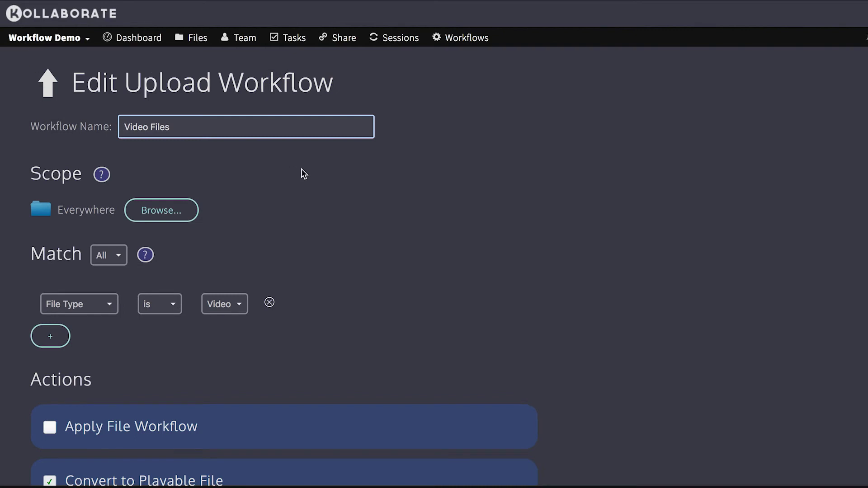
key(alt+Left)
click(76, 320)
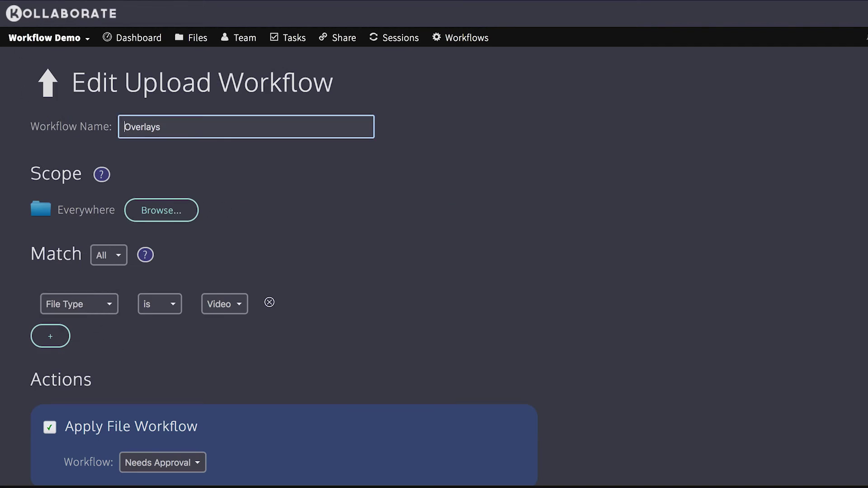
key(alt+Left)
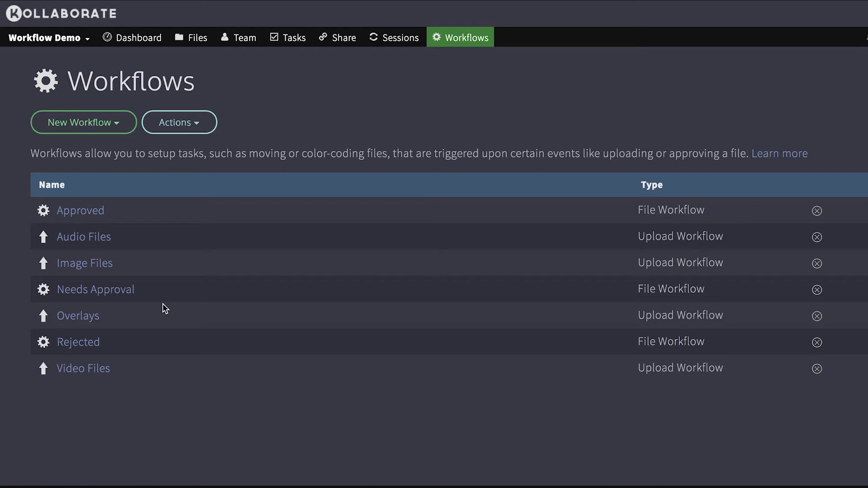
Step: In Video Files, add a File Title condition and then remove it again
click(90, 372)
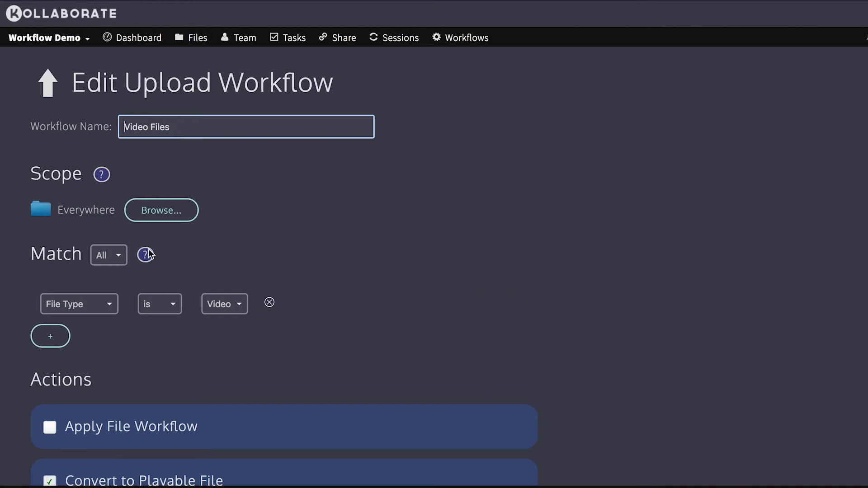
click(50, 336)
click(86, 344)
click(93, 357)
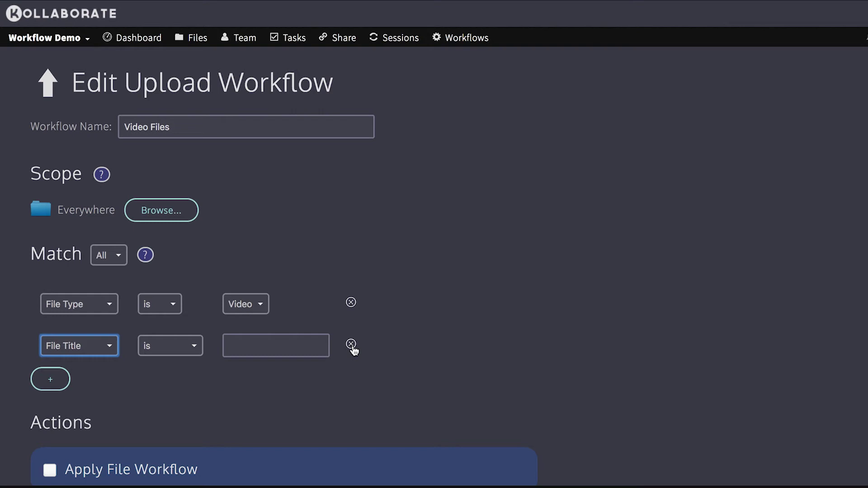
click(350, 345)
scroll(626, 244, down, 5)
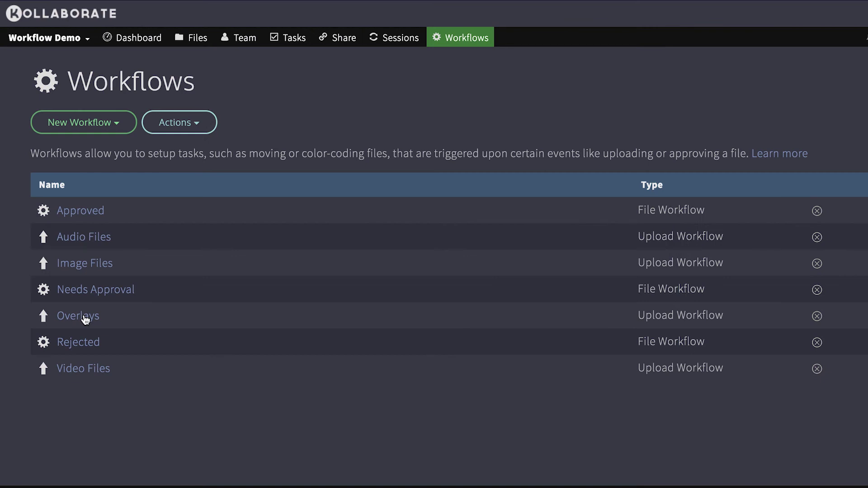
Step: Edit the Overlays workflow: scope it to the Clients folder, untick Apply File Workflow, and save
click(85, 319)
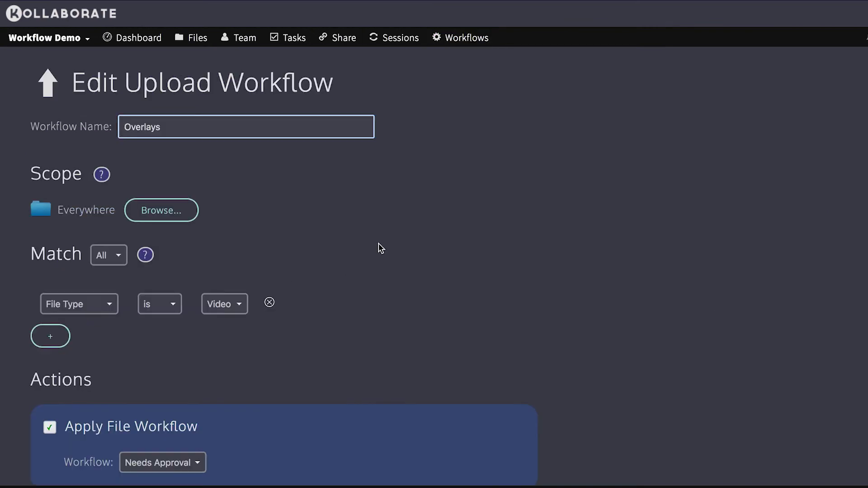
click(162, 212)
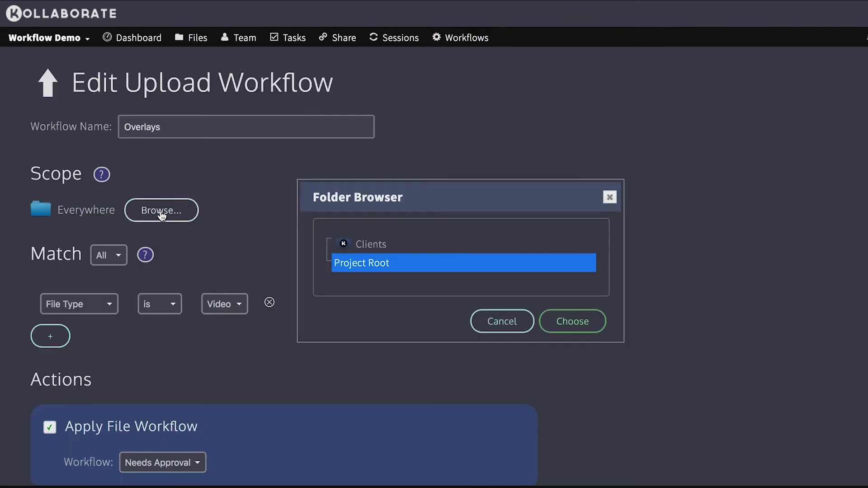
click(380, 244)
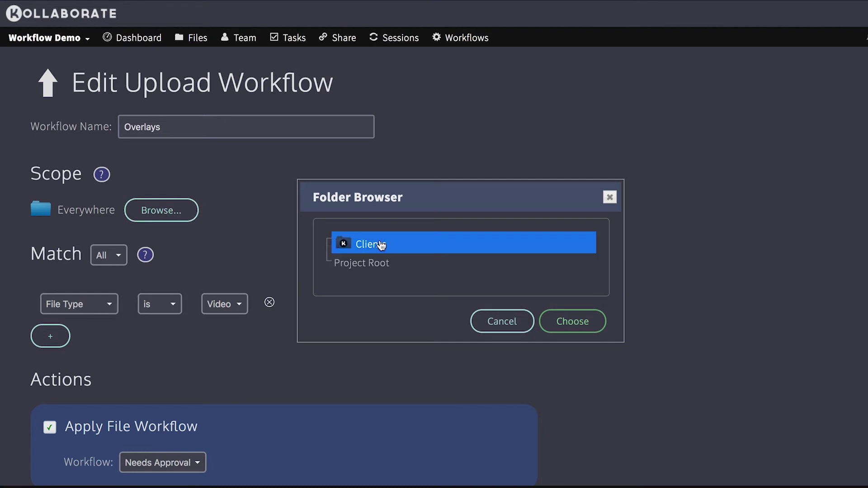
click(580, 323)
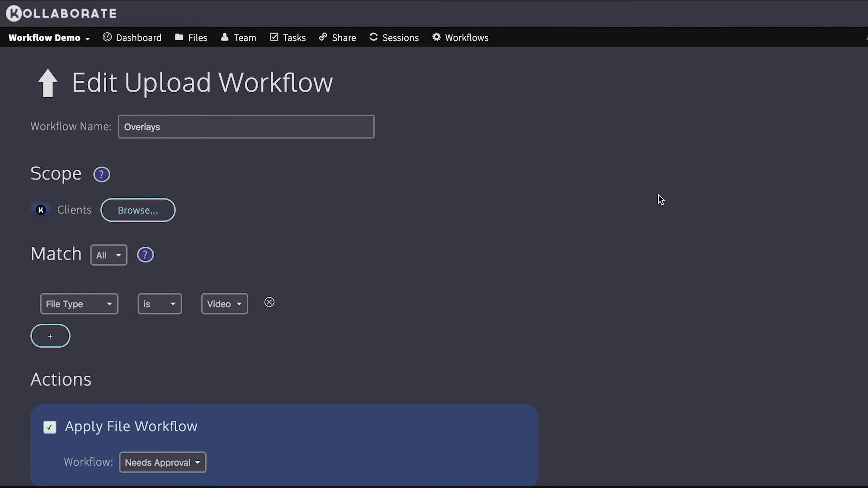
click(50, 427)
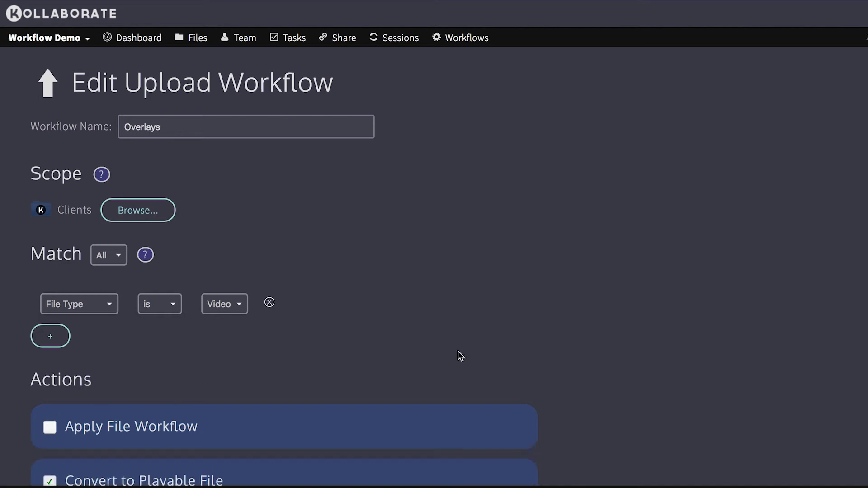
scroll(706, 310, down, 9)
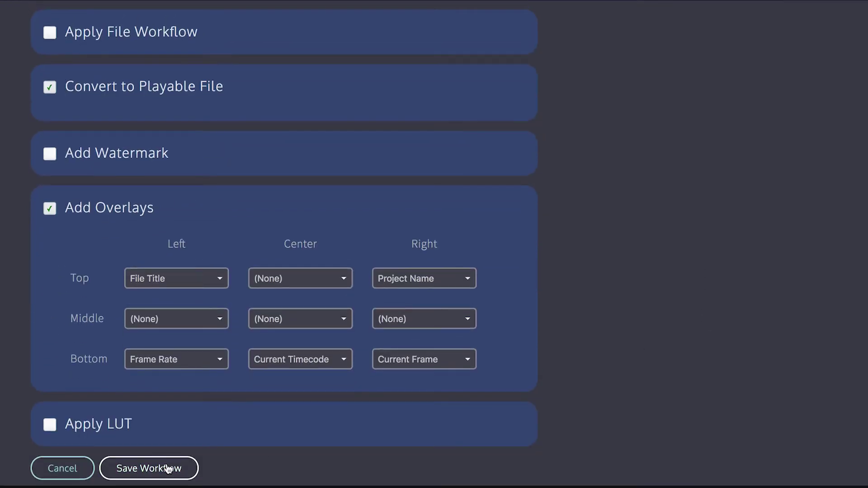
click(160, 467)
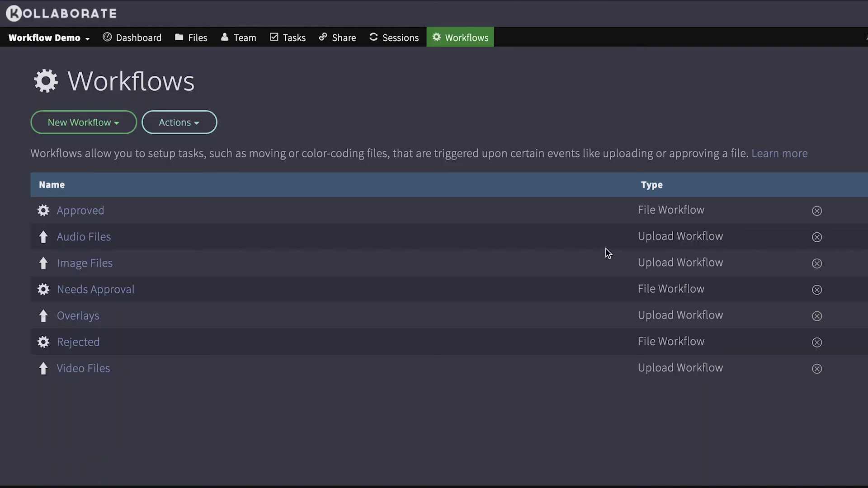
Step: Make the Video Files workflow apply Needs Approval, save it, then reopen the Overlays workflow
click(94, 371)
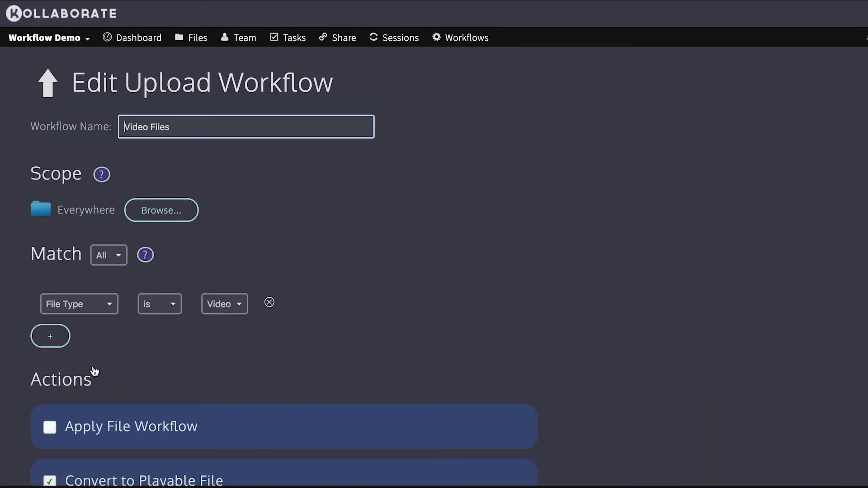
scroll(643, 237, down, 4)
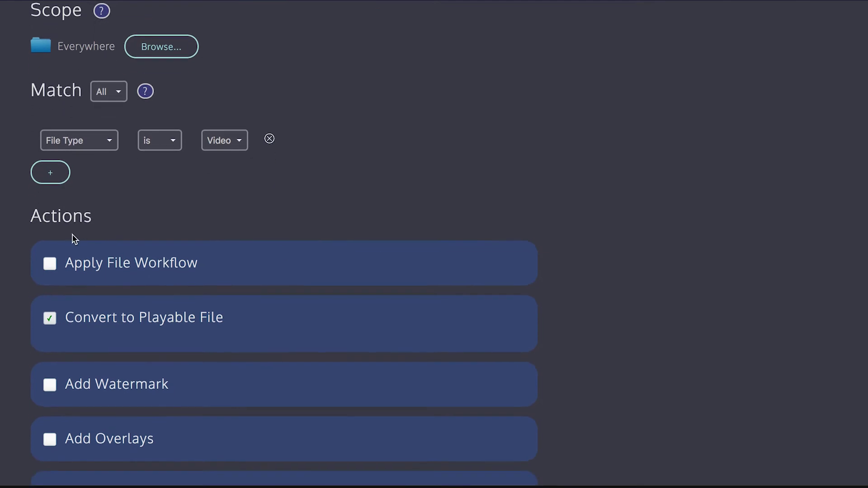
click(50, 264)
click(172, 299)
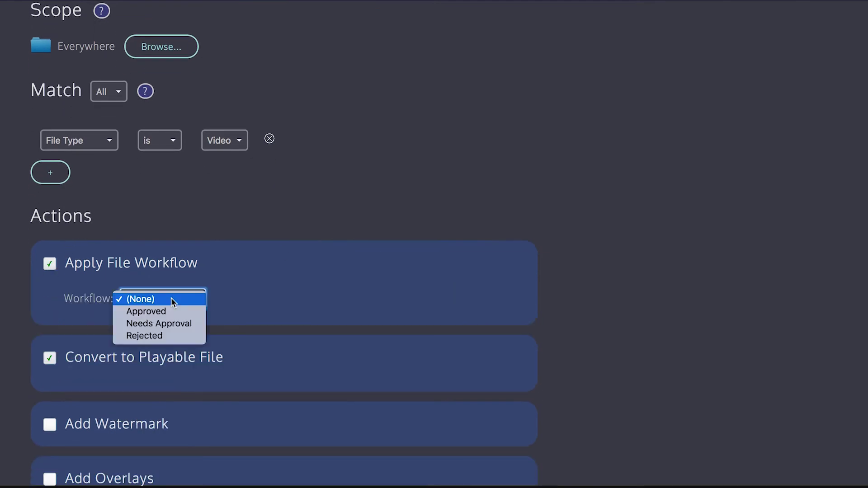
click(167, 324)
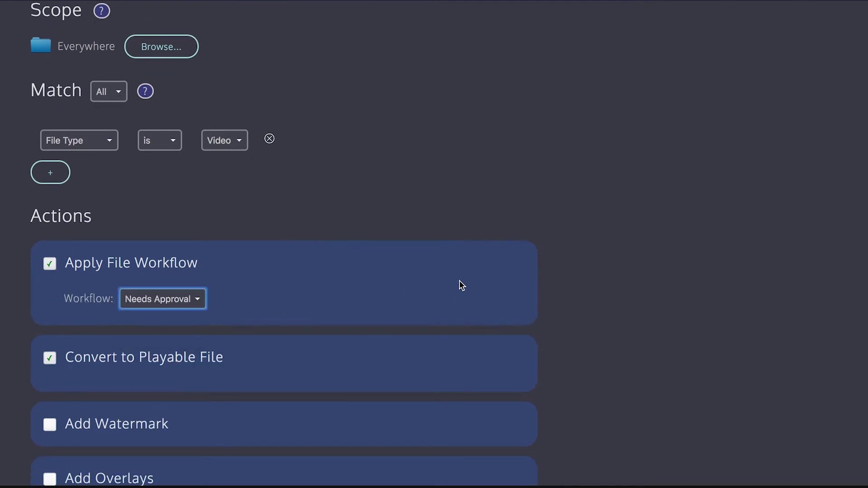
scroll(640, 299, down, 3)
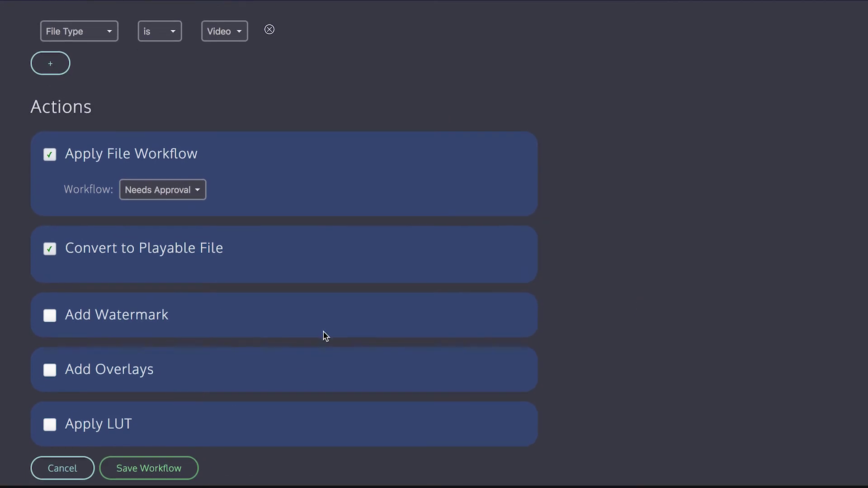
scroll(366, 188, up, 7)
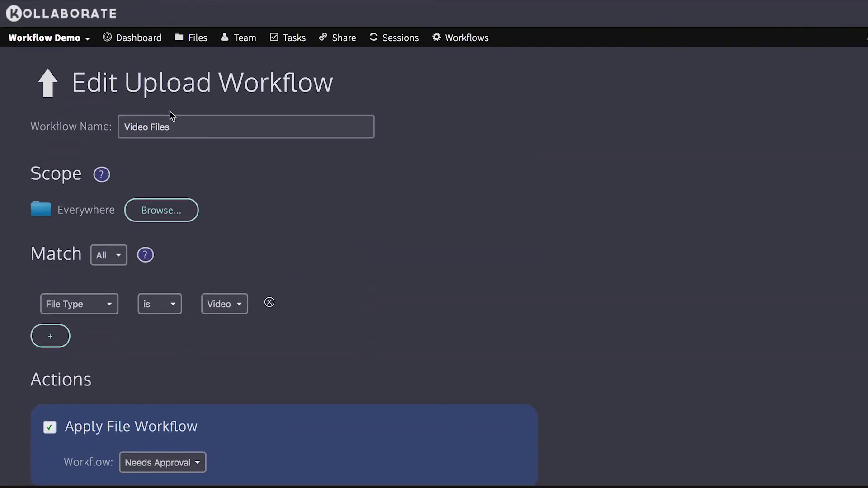
scroll(474, 190, down, 7)
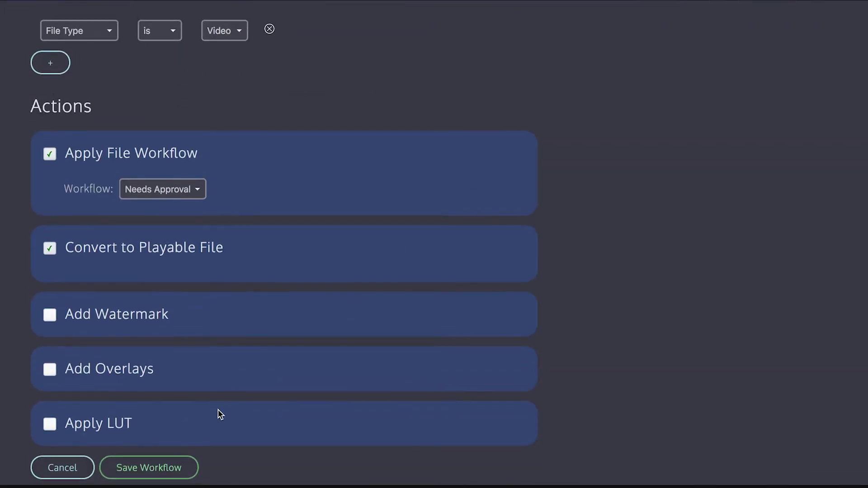
click(153, 469)
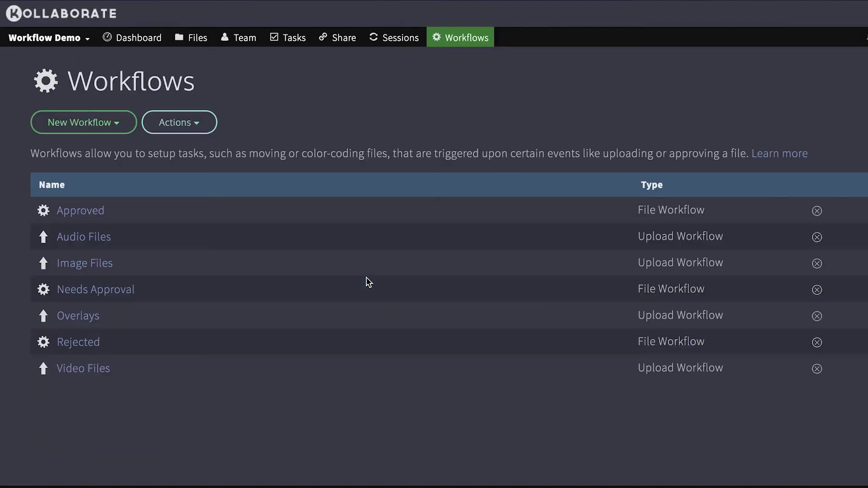
click(88, 322)
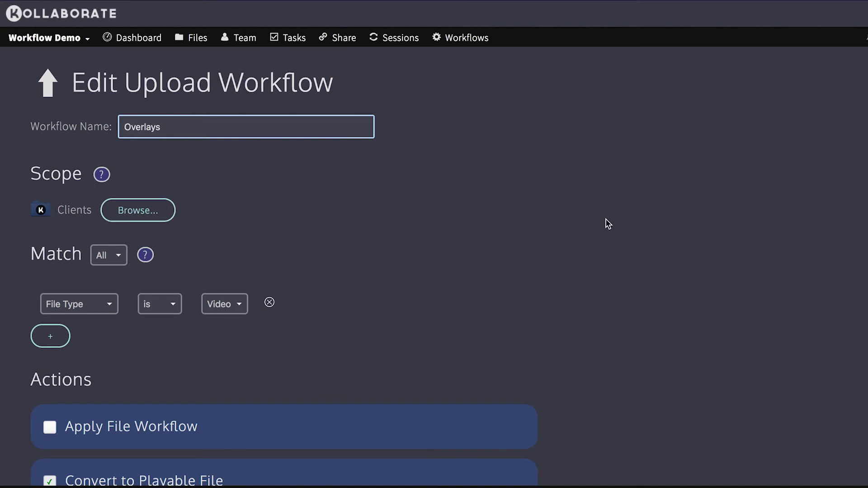
Step: Delete the existing Sintel Trailer from the project's files
click(196, 47)
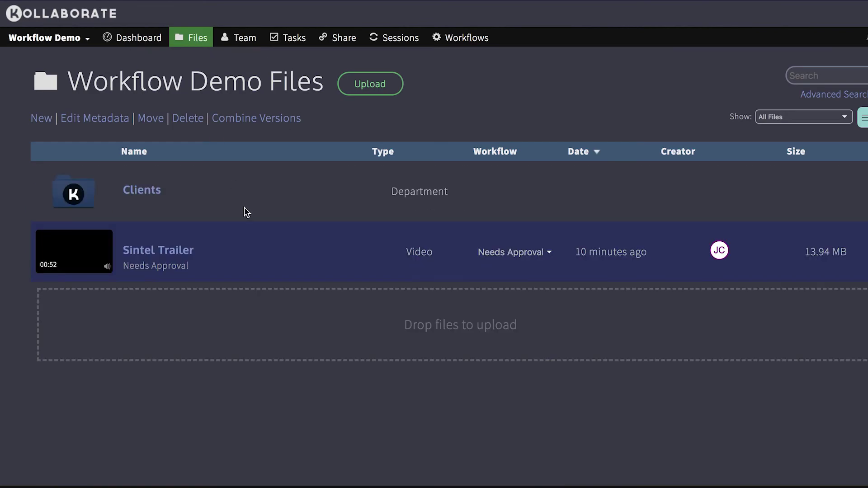
click(240, 243)
key(Delete)
key(Return)
Step: Upload Sintel Trailer.mp4 from Downloads and play it to confirm there is no overlay text
mouse_move(394, 486)
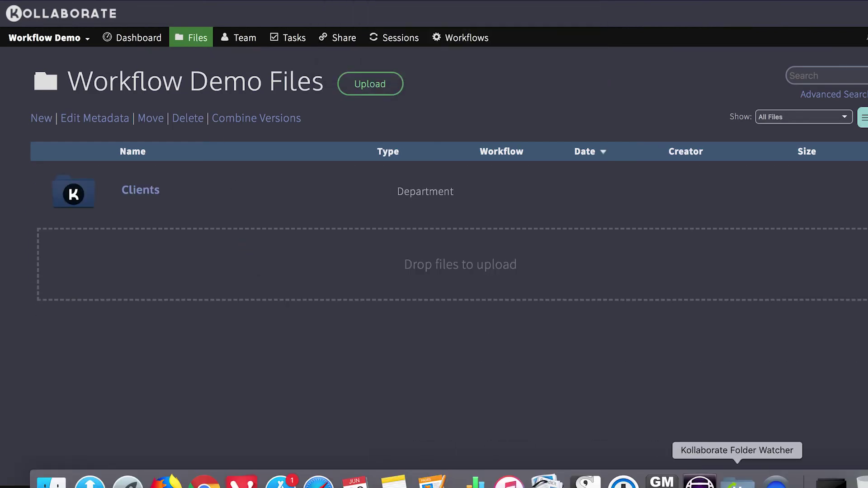
click(831, 482)
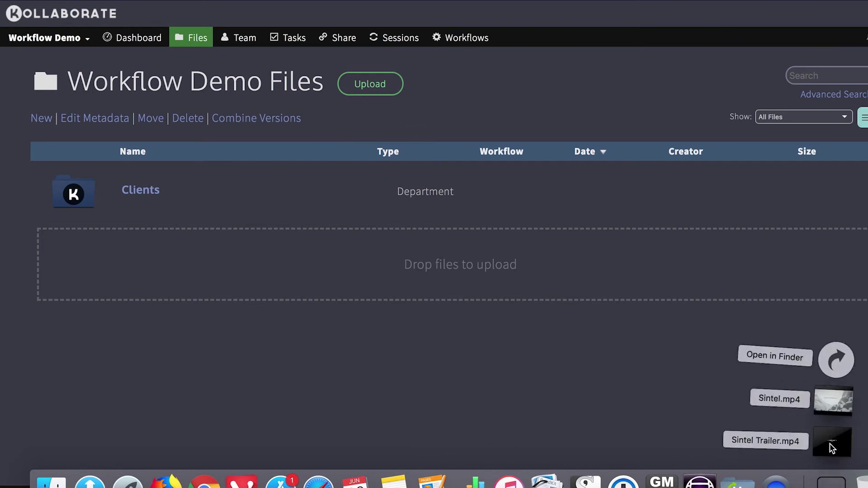
drag(832, 447, 235, 276)
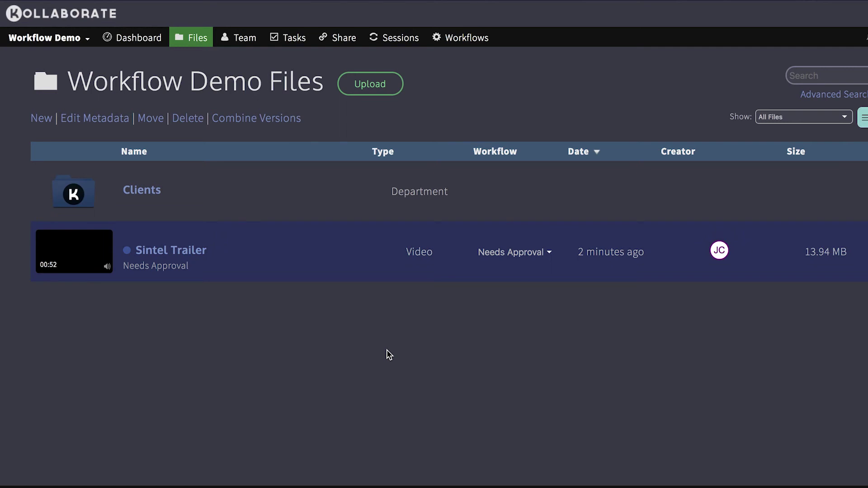
click(179, 253)
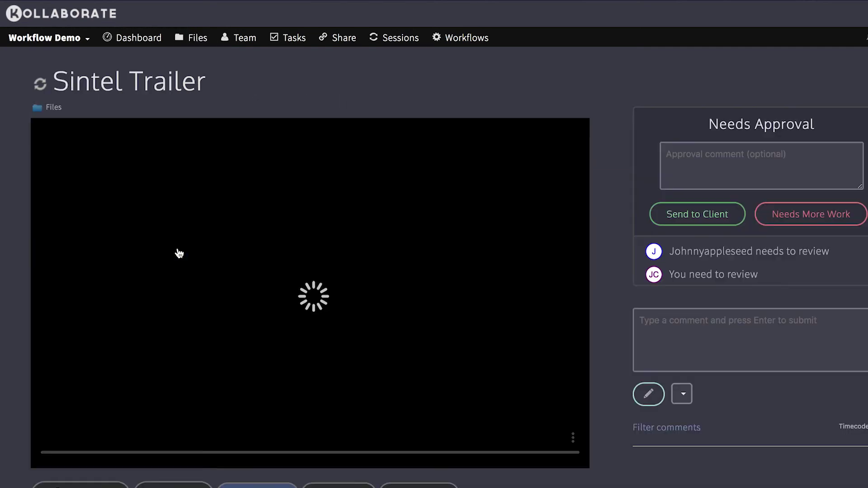
click(179, 253)
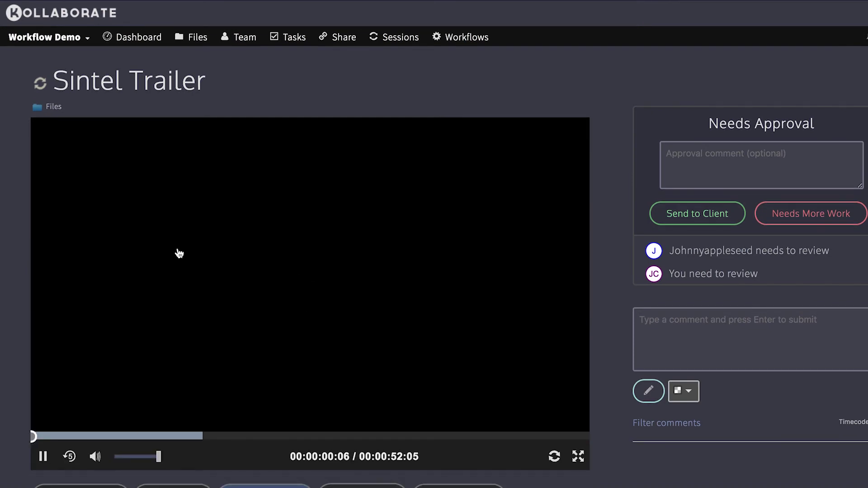
click(348, 288)
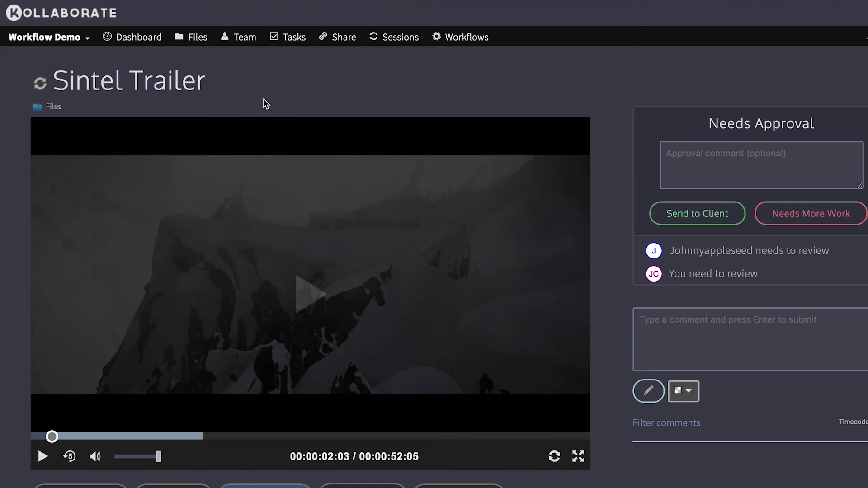
click(192, 47)
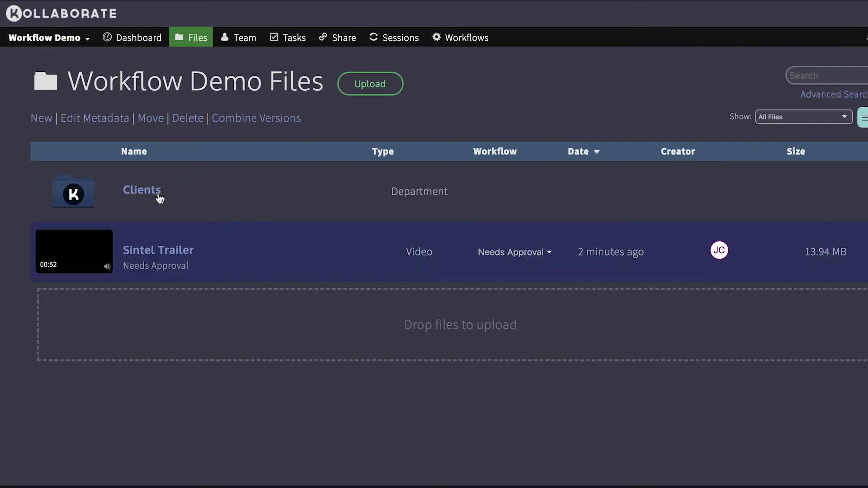
Step: Upload Sintel Trailer.mp4 into the Clients folder and play it to check the title, project and timecode overlays
click(140, 190)
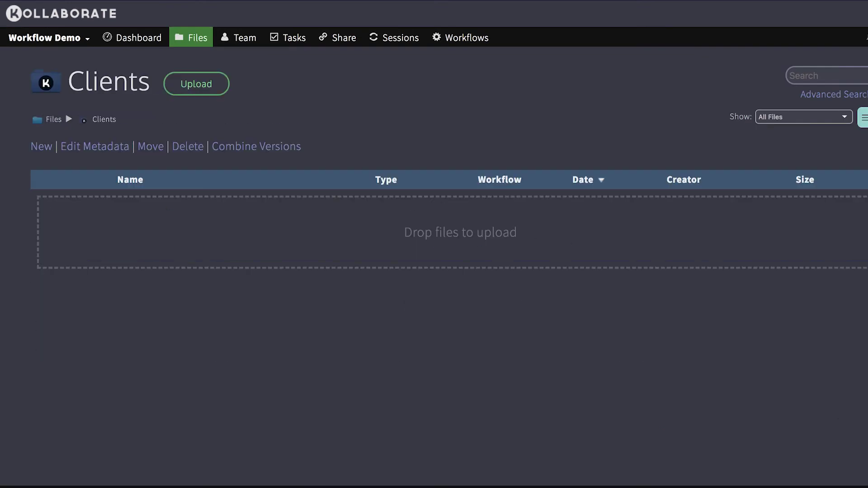
click(831, 483)
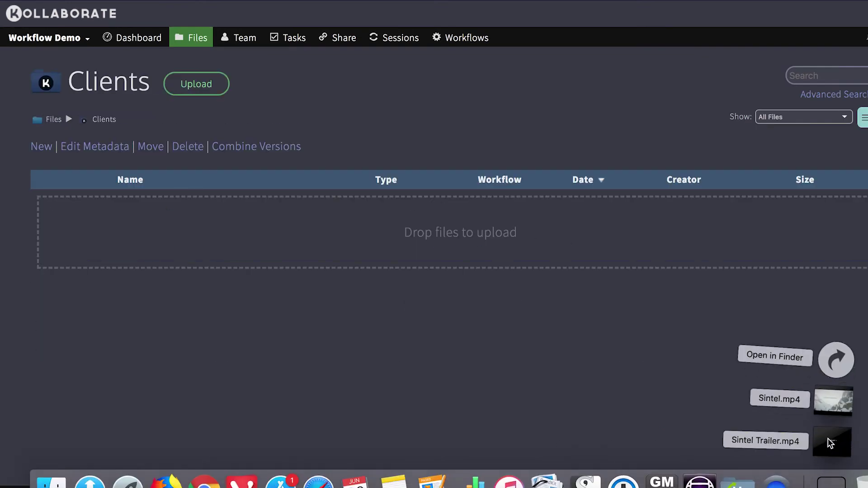
drag(831, 443, 289, 240)
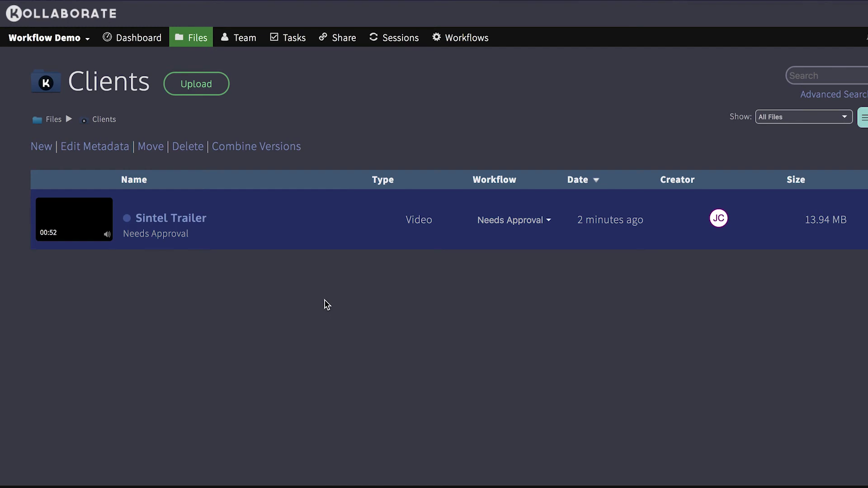
click(169, 224)
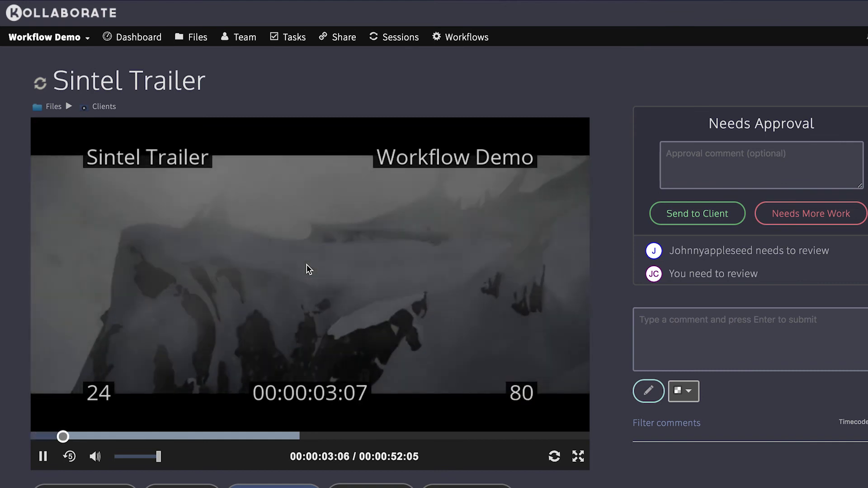
click(306, 269)
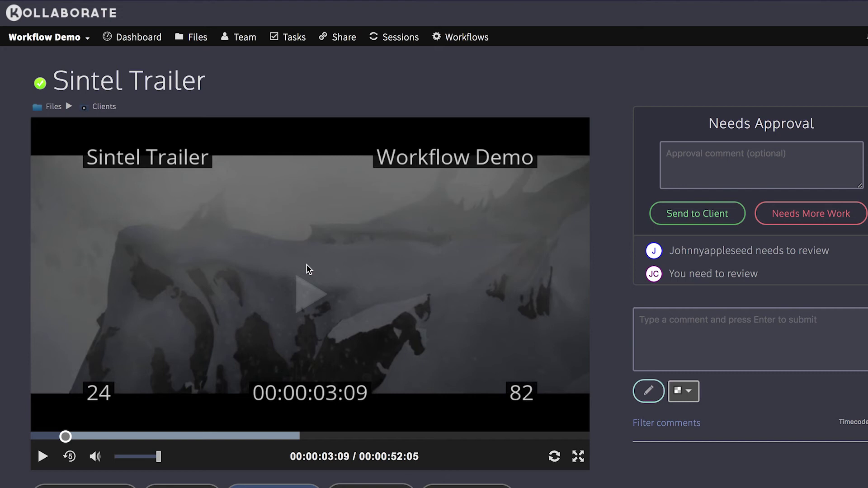
click(465, 41)
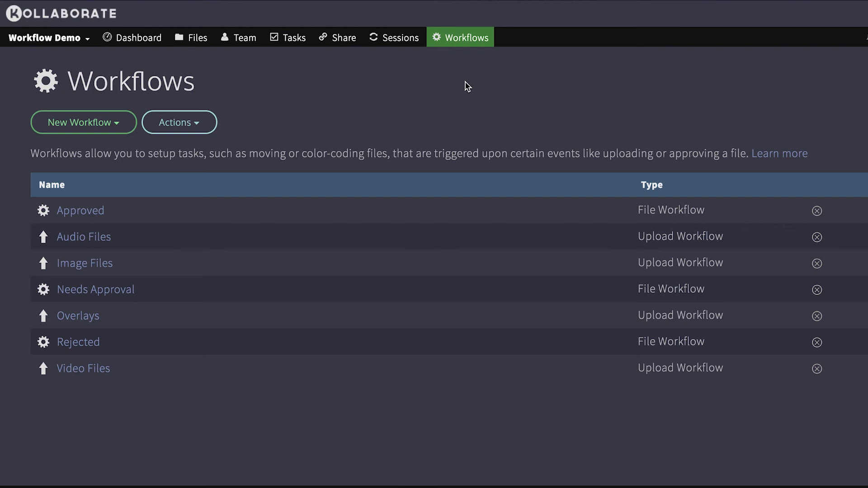
Step: Open the Overlays workflow and toggle Apply File Workflow on and back off
click(90, 316)
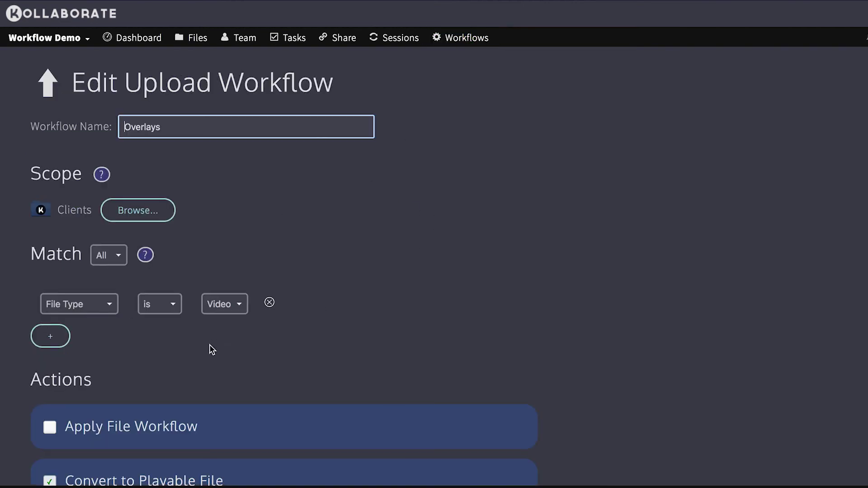
scroll(201, 362, down, 1)
click(51, 383)
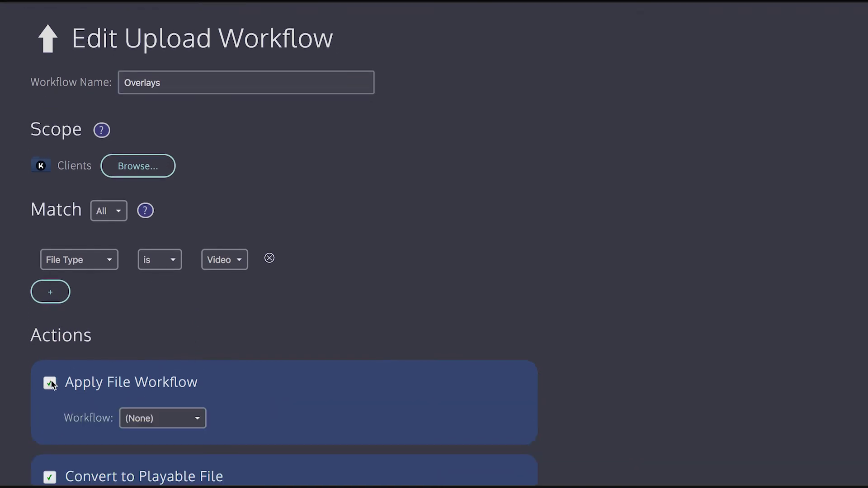
click(50, 383)
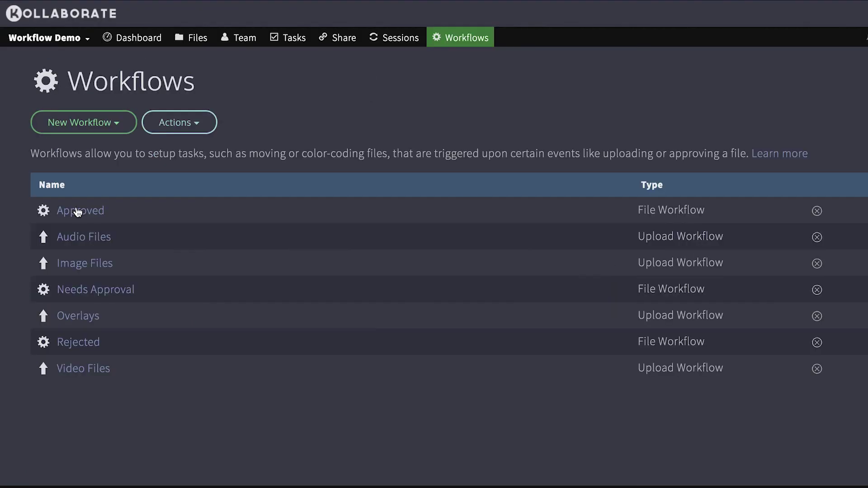
Step: Open the Approved file workflow, toggle Share Link to File on and off, and cancel
click(77, 212)
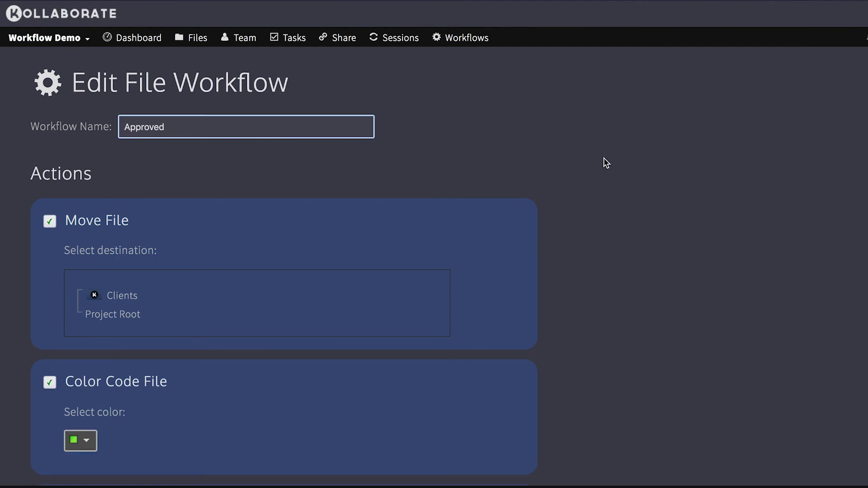
scroll(664, 182, down, 2)
scroll(126, 233, down, 2)
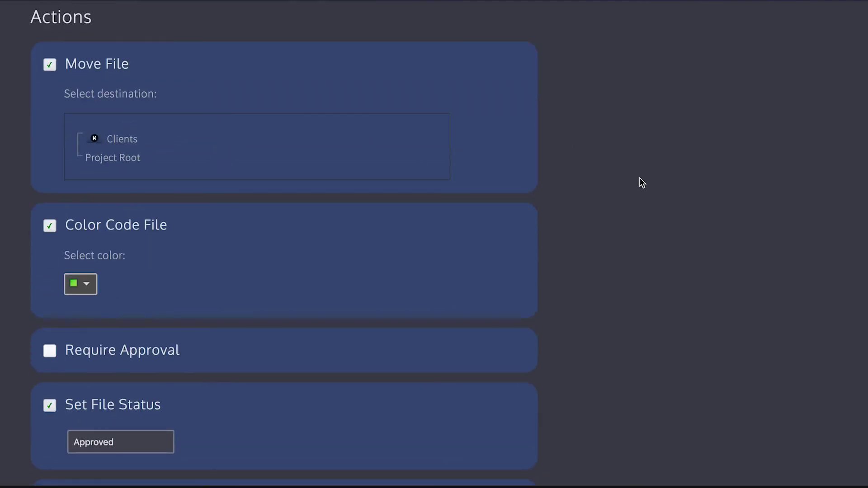
scroll(642, 182, down, 3)
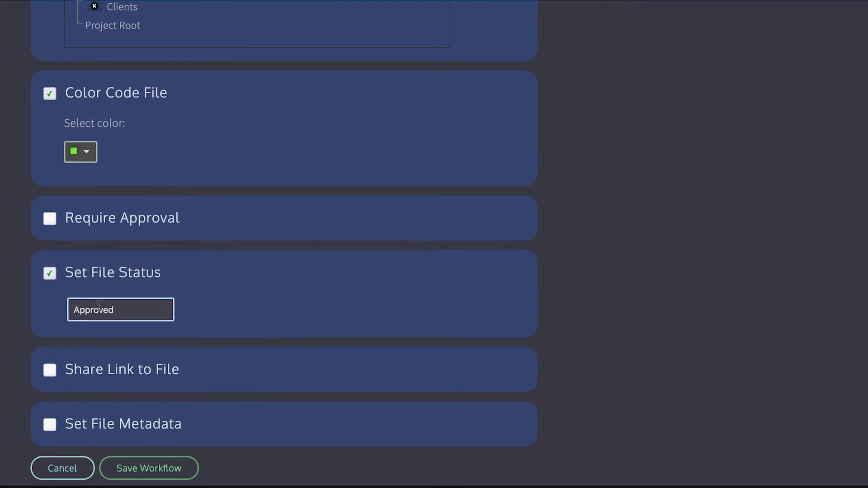
click(49, 371)
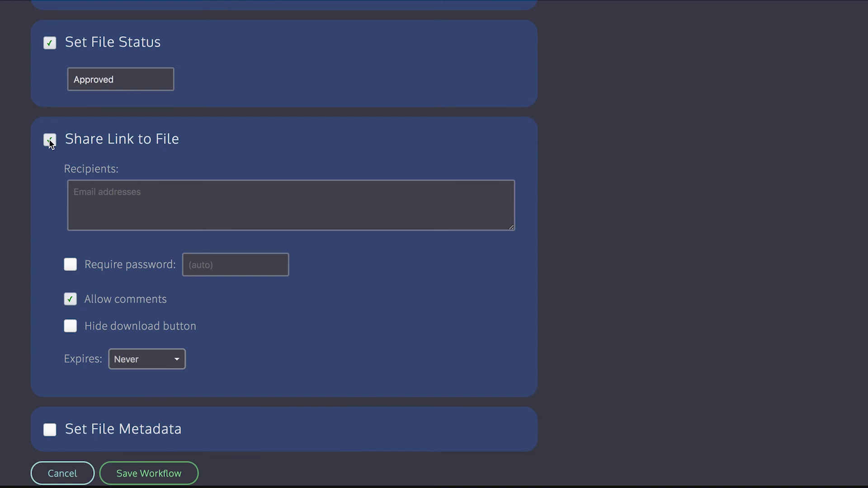
click(49, 139)
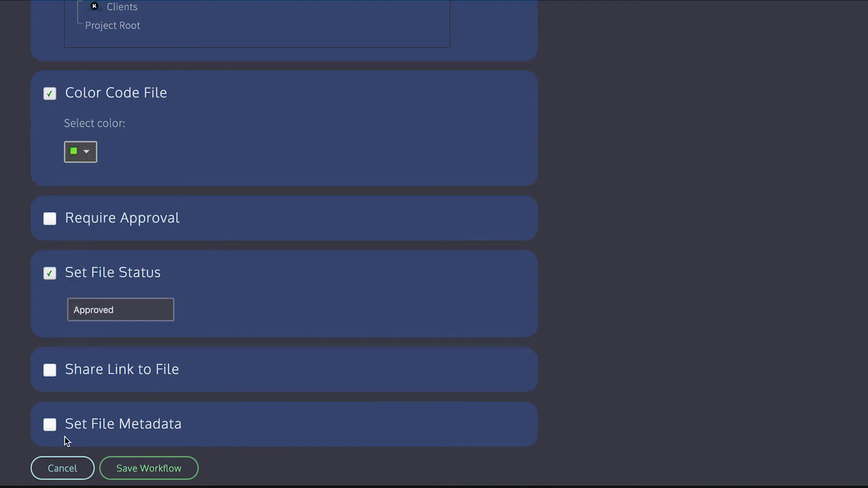
click(57, 468)
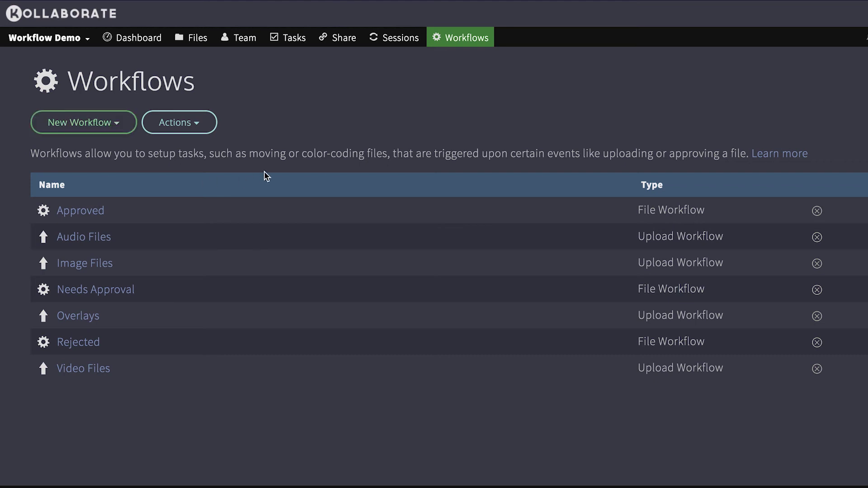
Step: Create a new file workflow named QC Failure that colour-codes files red
click(115, 122)
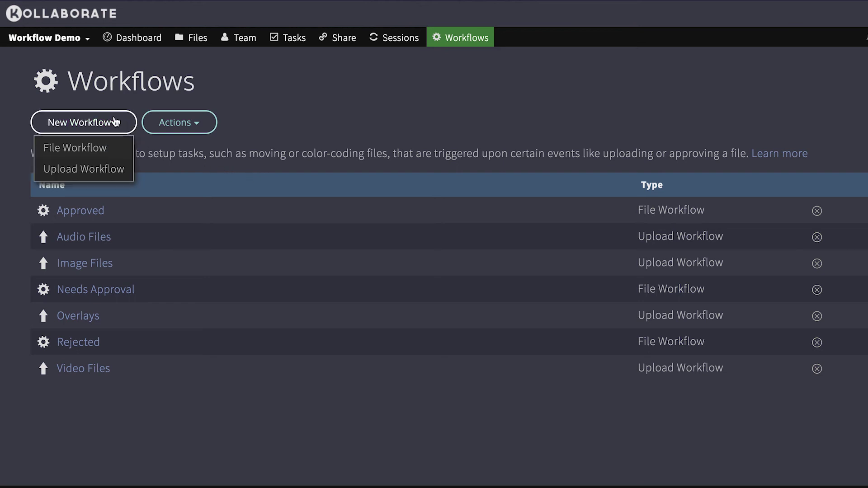
click(101, 148)
click(168, 120)
key(Home)
key(ctrl+shift+Right)
key(ctrl+shift+Right)
text(QC )
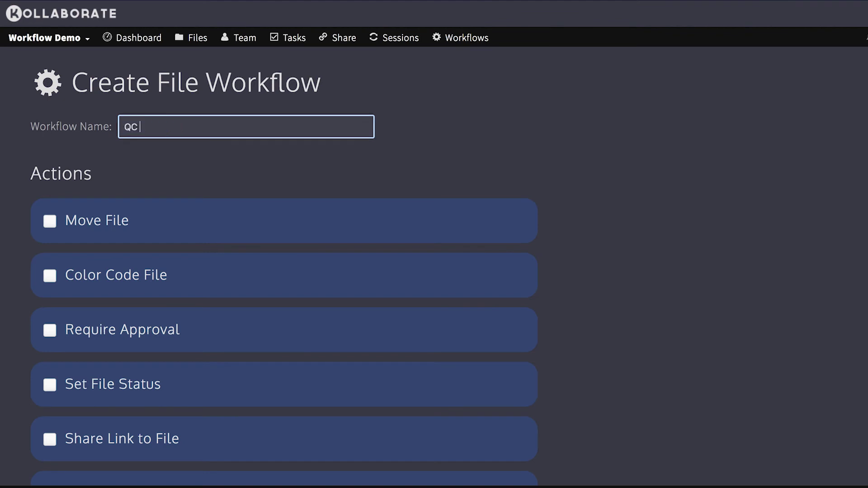
text(Failure)
click(50, 275)
click(86, 333)
click(82, 372)
Step: Set the file status to 'QC Failed' and save the QC Failure workflow
scroll(316, 285, down, 3)
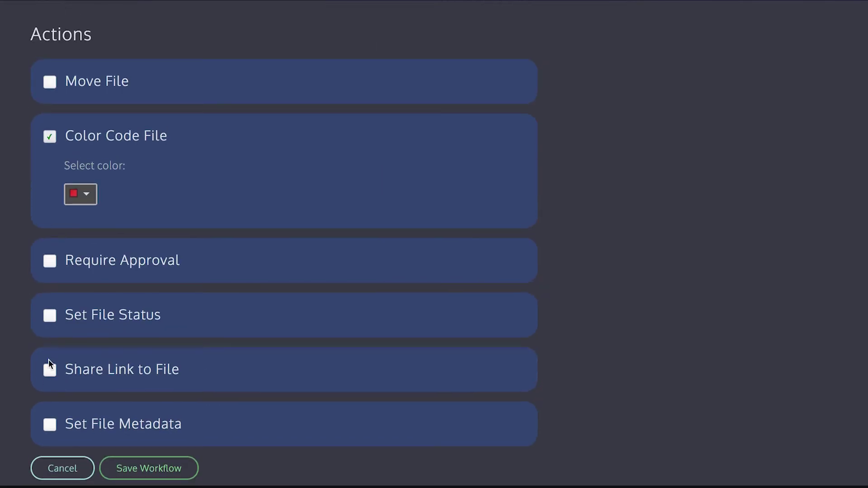
click(49, 316)
click(95, 351)
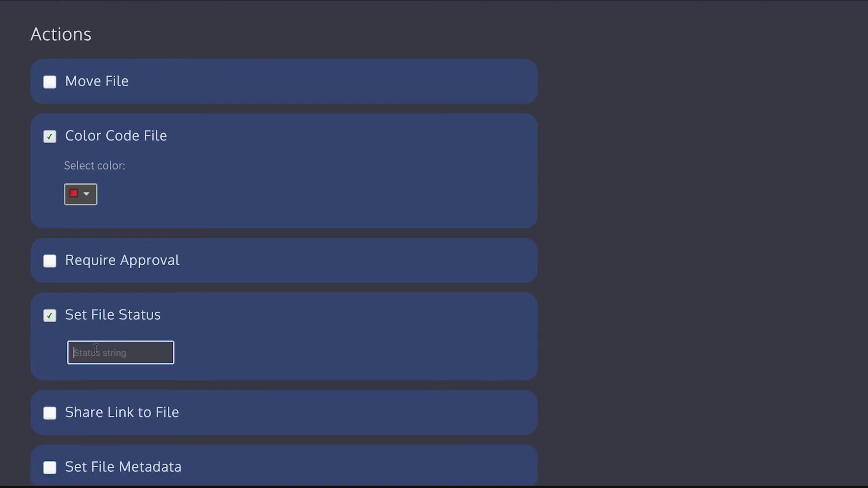
text(QC Failed)
scroll(294, 318, down, 2)
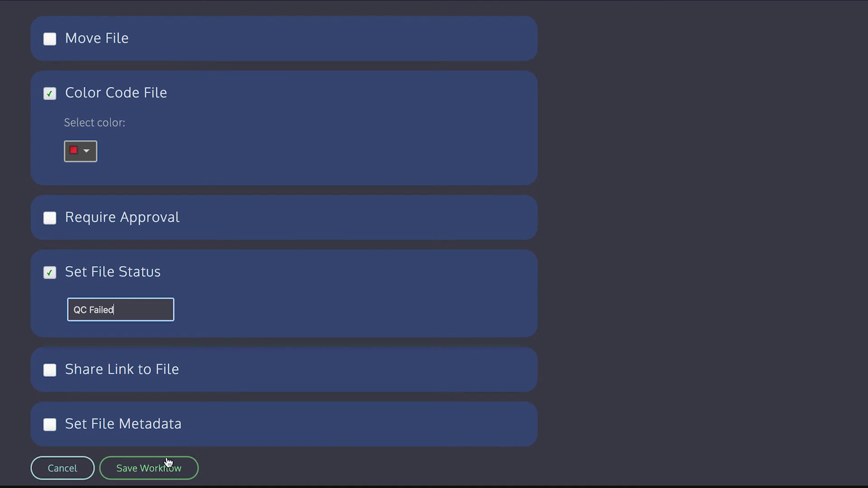
click(158, 470)
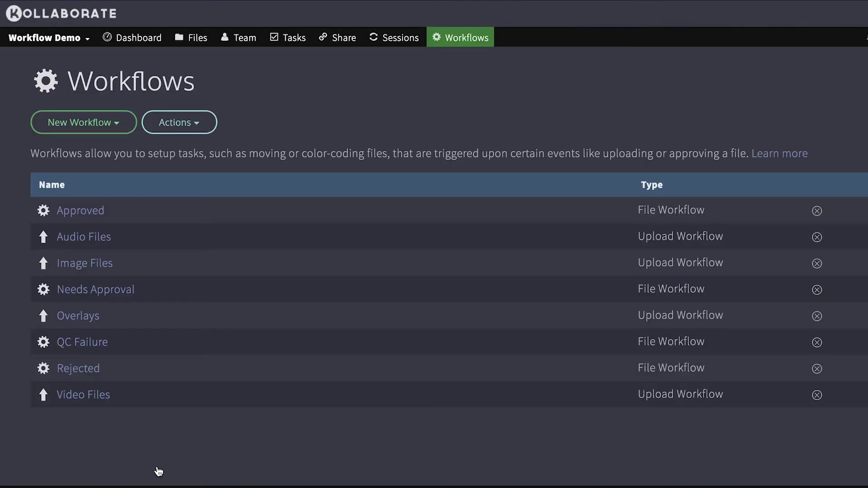
Step: Create an upload workflow named QC with a File Type is Video condition
click(79, 131)
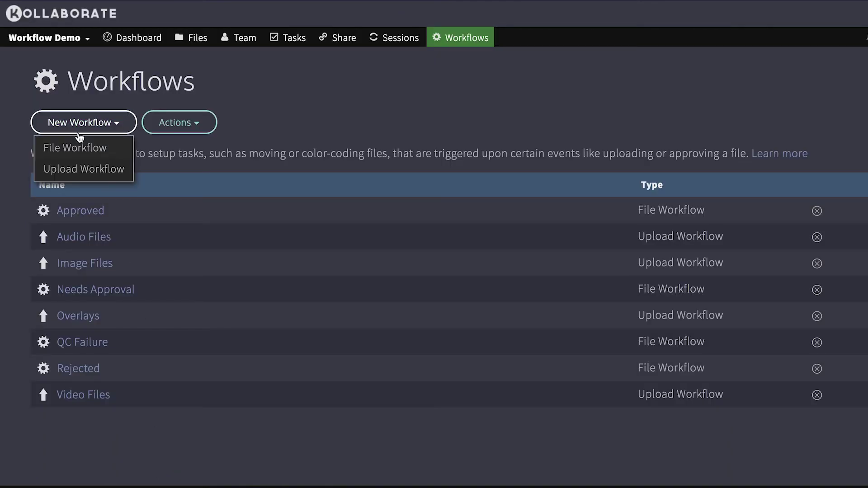
click(82, 170)
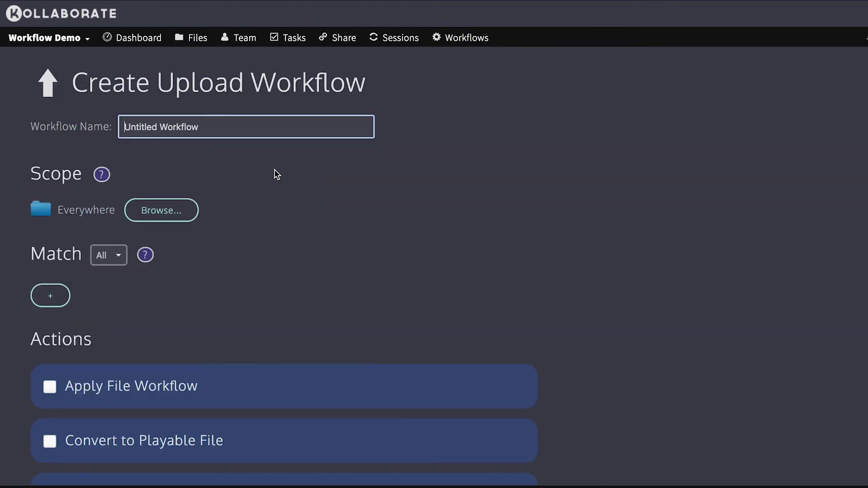
triple_click(196, 127)
text(QC)
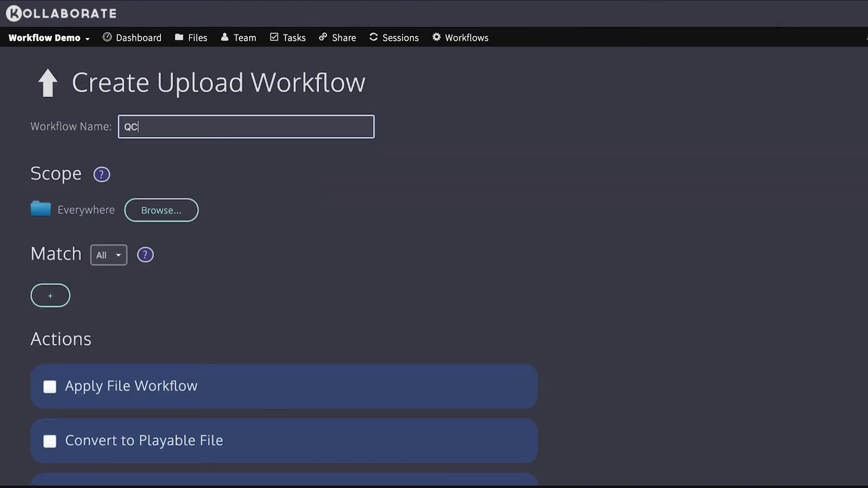
click(50, 296)
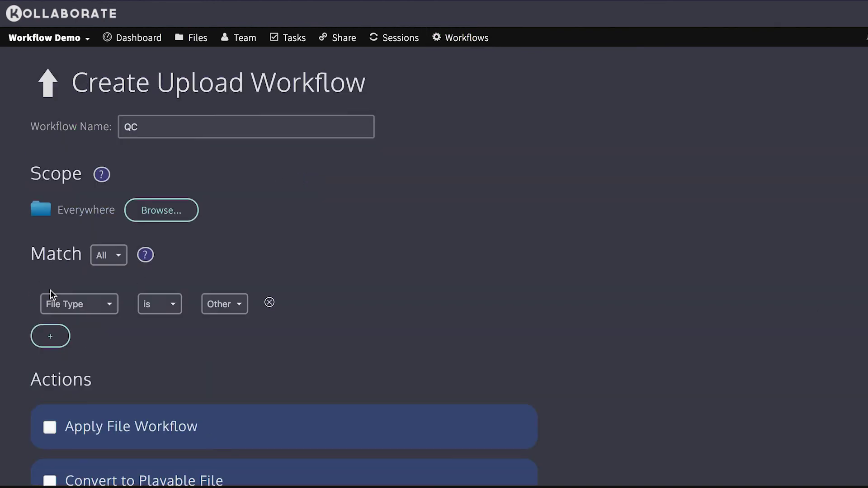
click(220, 304)
click(226, 316)
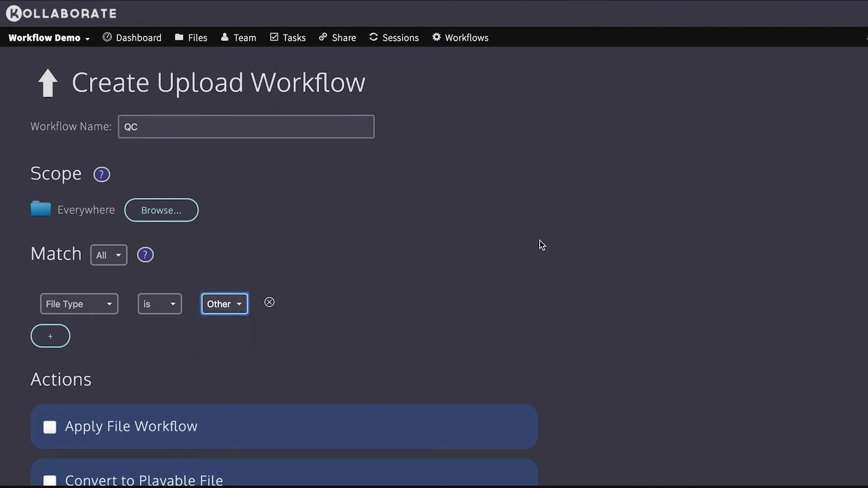
Step: Add a condition that Width is not 1280
scroll(641, 261, down, 5)
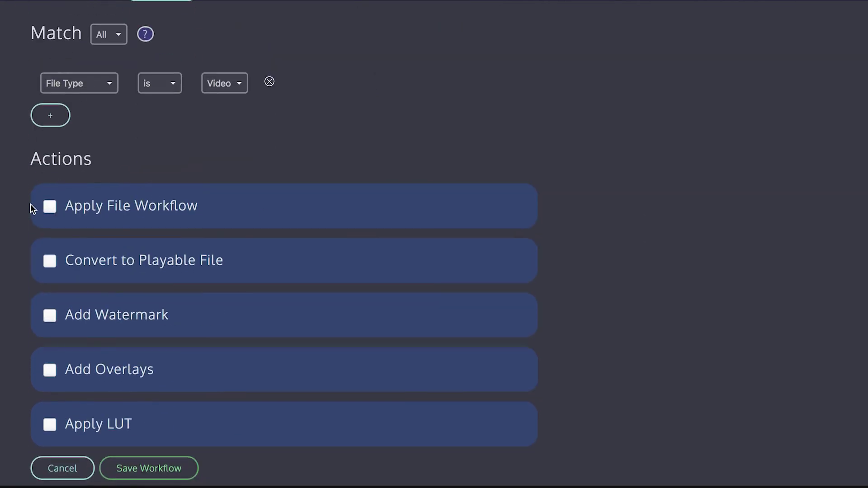
click(48, 119)
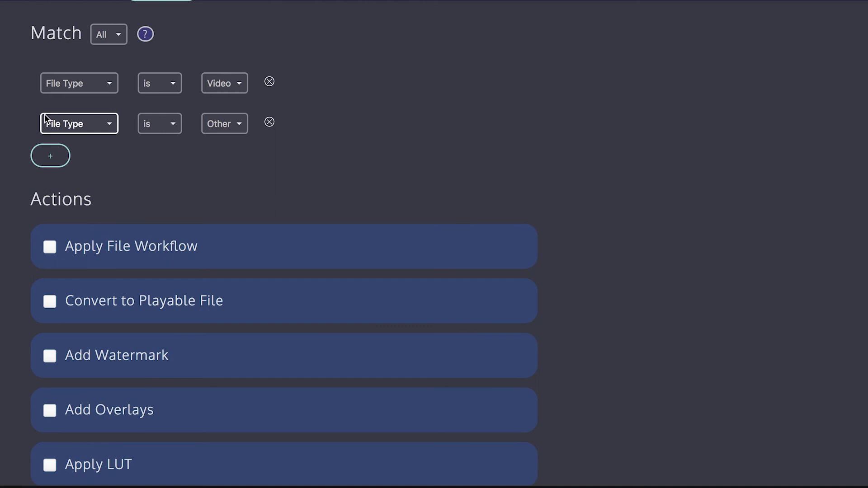
click(56, 123)
click(91, 196)
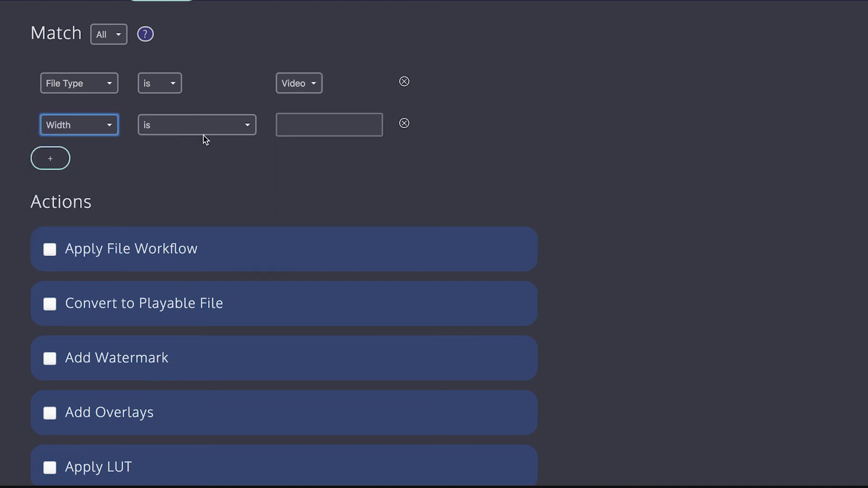
click(302, 124)
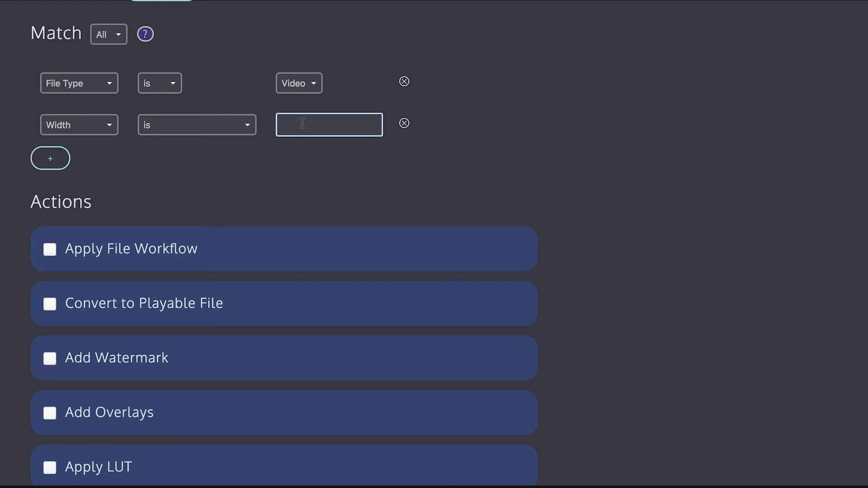
text(1280)
click(205, 126)
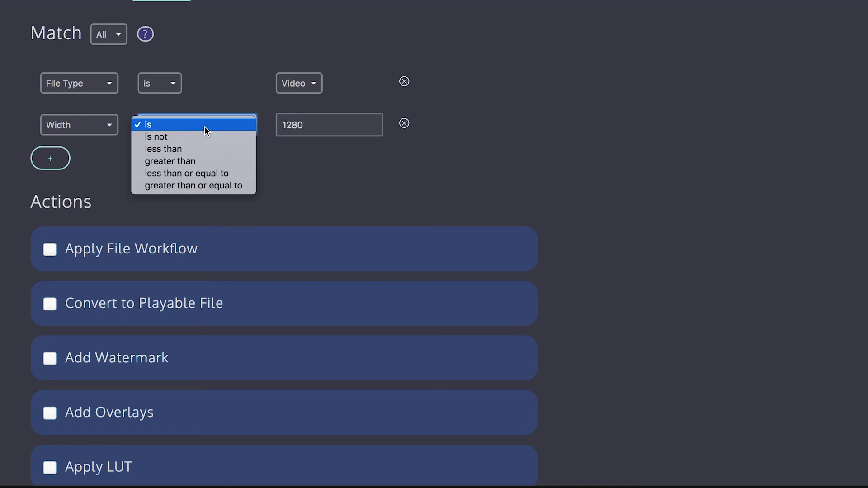
click(188, 140)
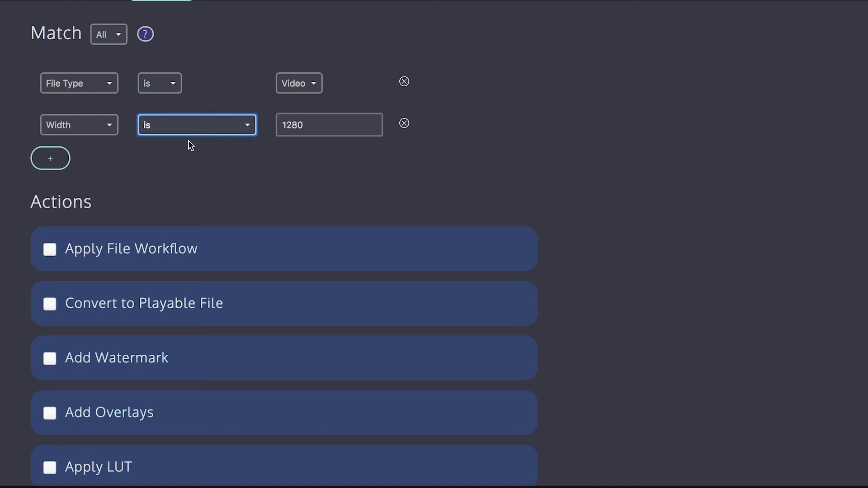
Step: Add a condition that Height is not 720
click(53, 162)
click(82, 172)
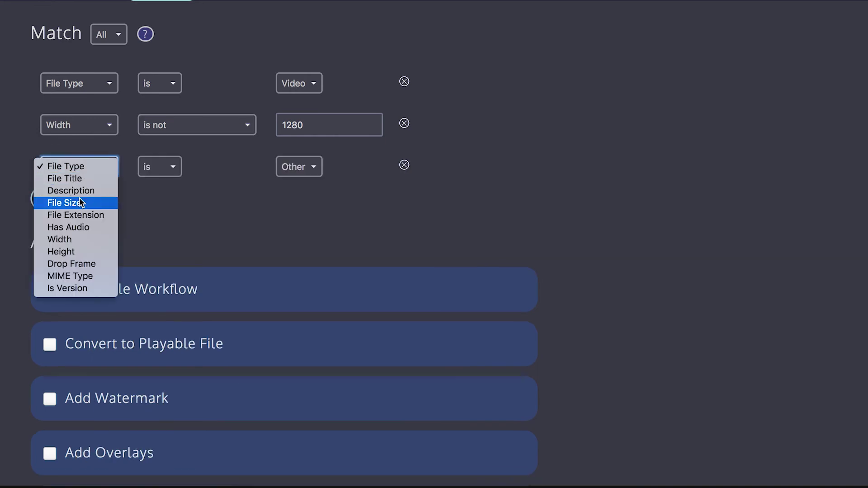
click(77, 251)
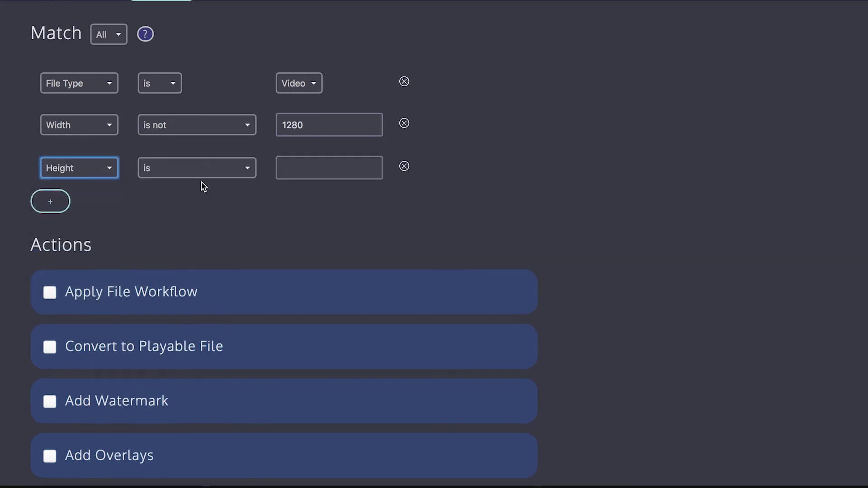
click(201, 180)
click(285, 163)
click(286, 162)
text(720)
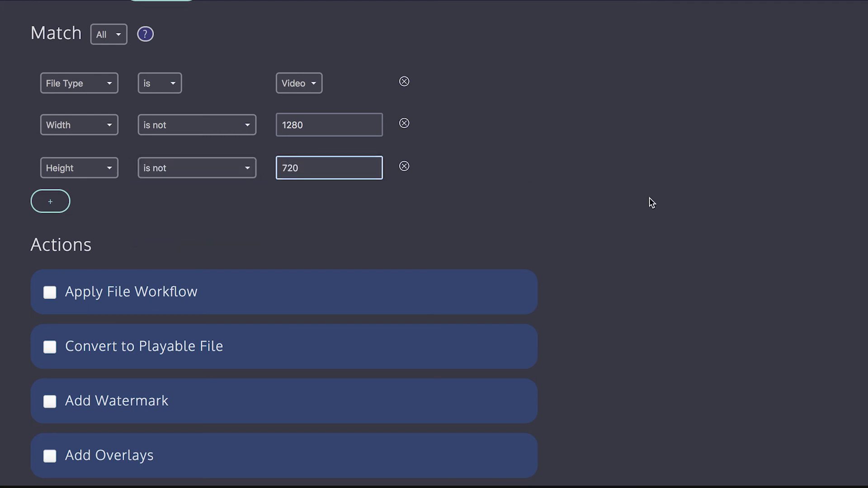
click(649, 197)
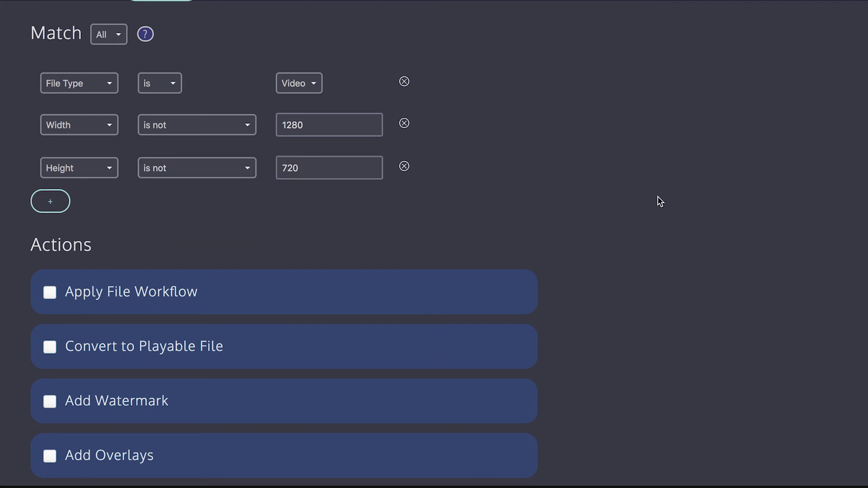
Step: Have the QC workflow apply the QC Failure file workflow, and save it
click(50, 293)
click(182, 329)
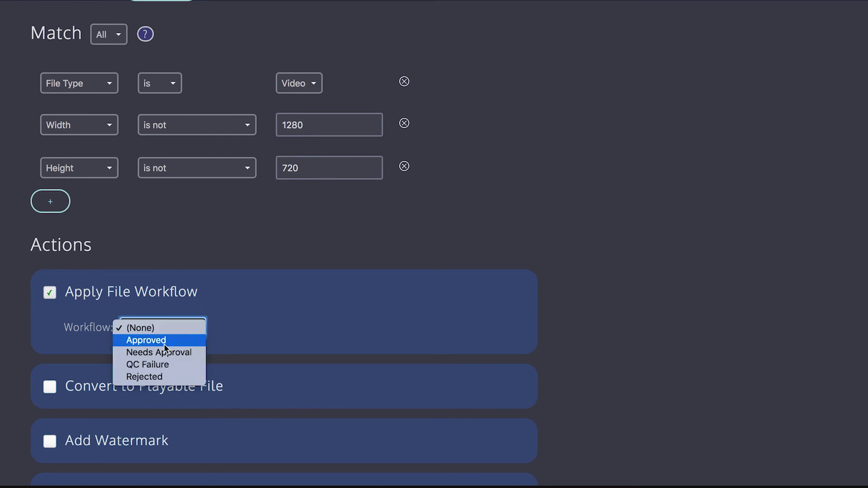
click(163, 364)
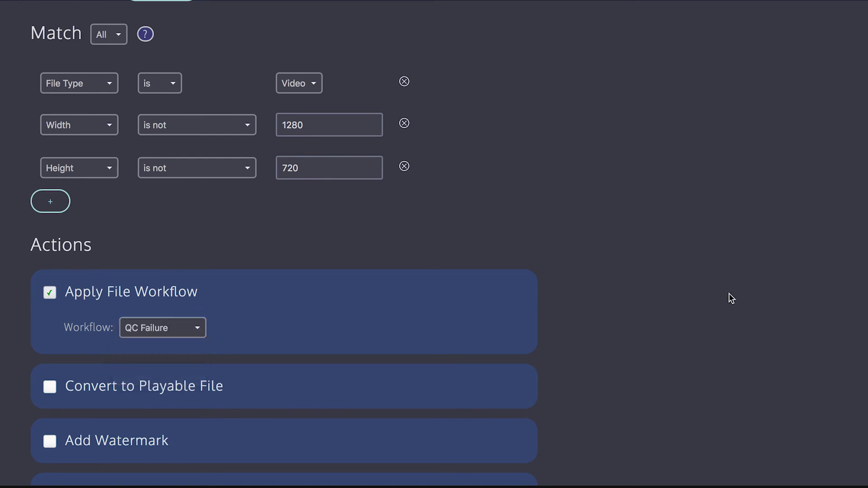
scroll(729, 298, down, 3)
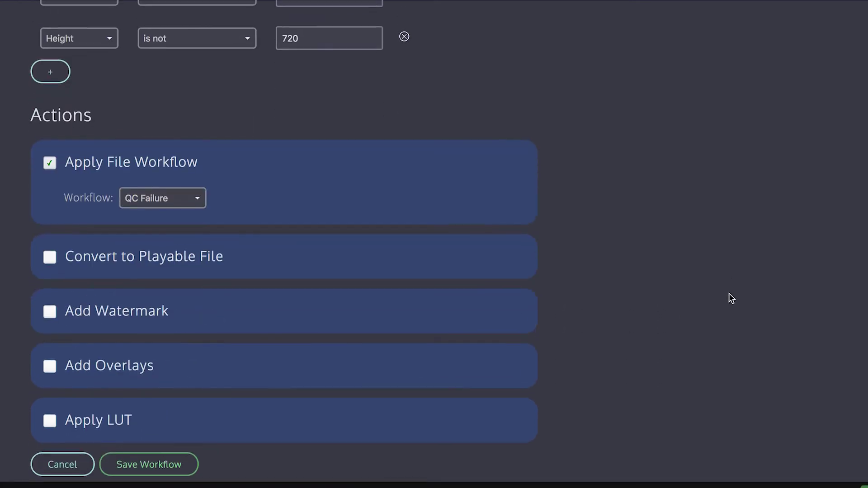
click(159, 470)
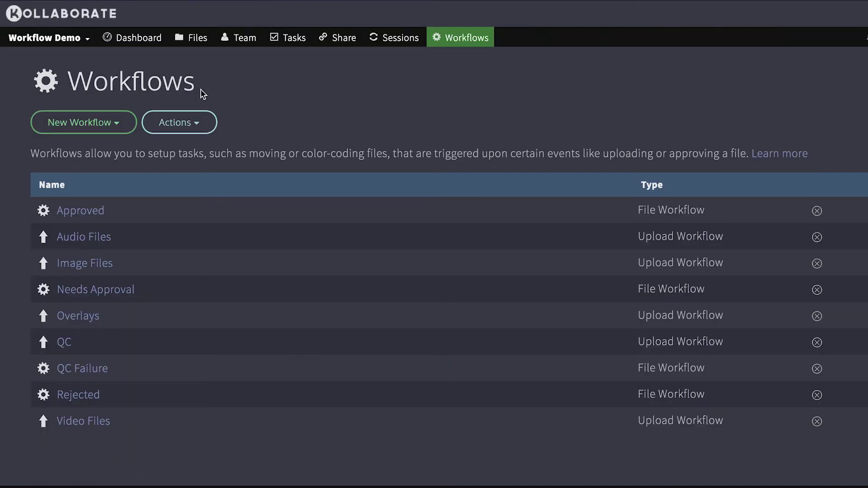
Step: Upload Sintel Trailer.mp4 to the project files, see it flagged QC Failed, then return to Workflows
click(191, 37)
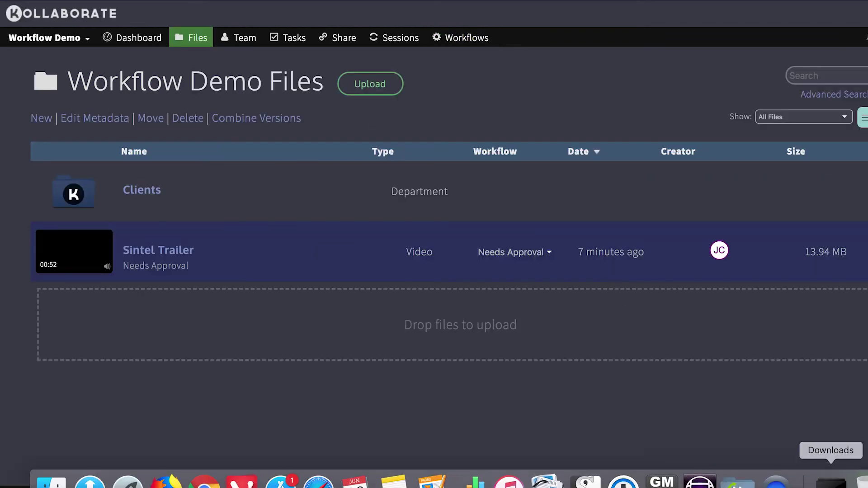
click(830, 482)
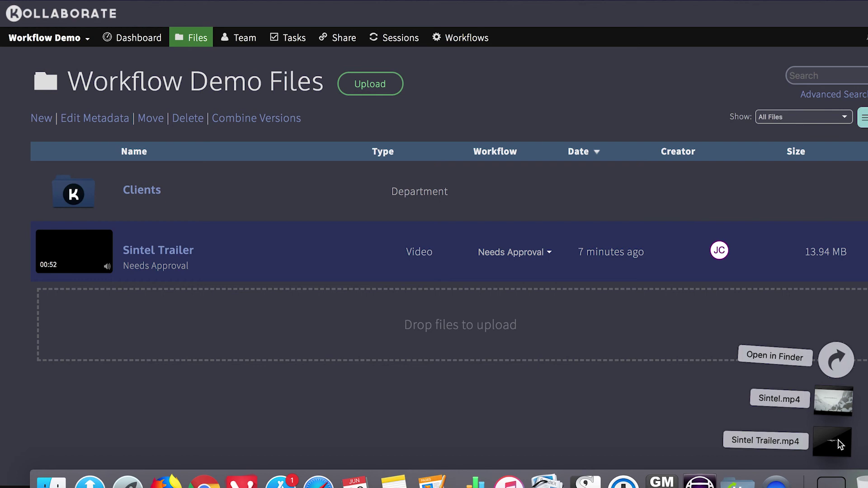
drag(832, 445, 332, 326)
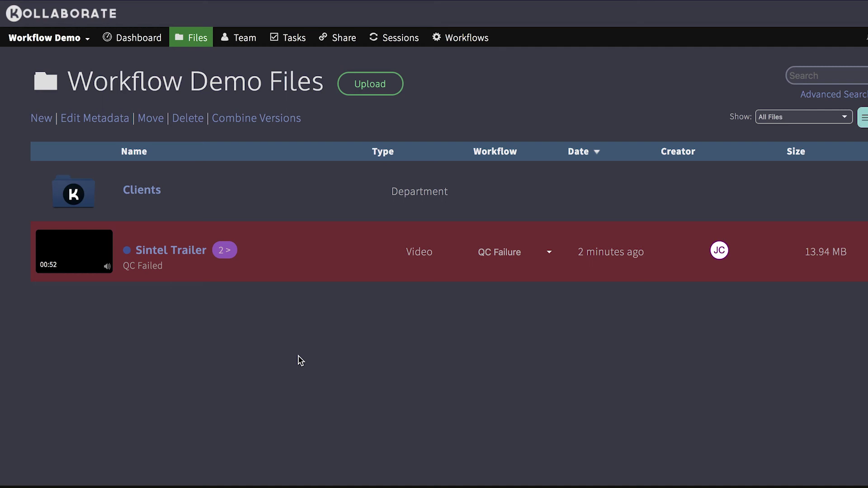
click(460, 38)
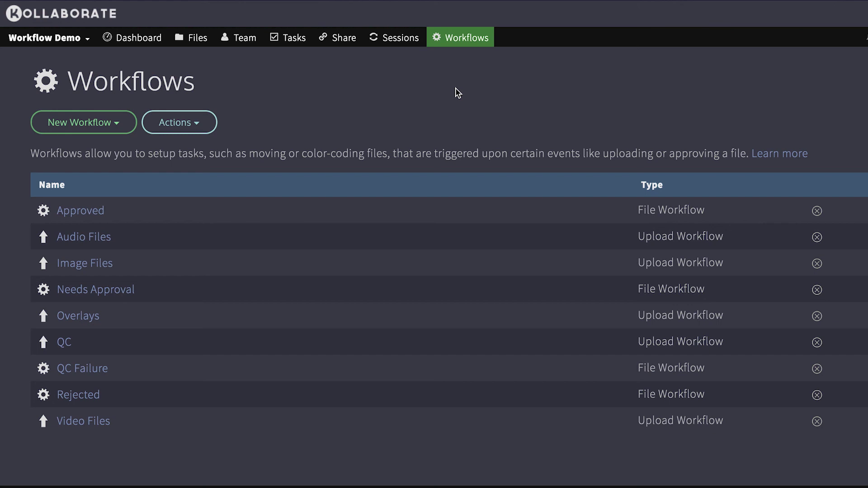
Step: Create an upload workflow named Watermark with a File Type is Video condition
click(111, 124)
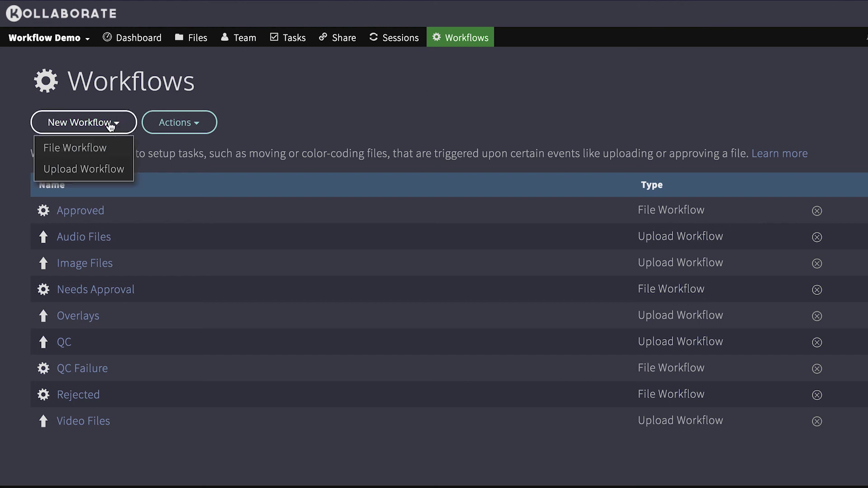
click(85, 169)
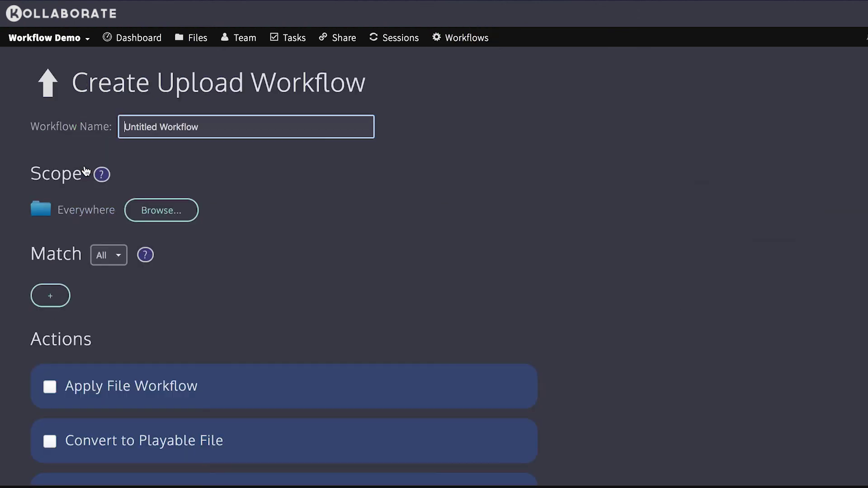
double_click(168, 125)
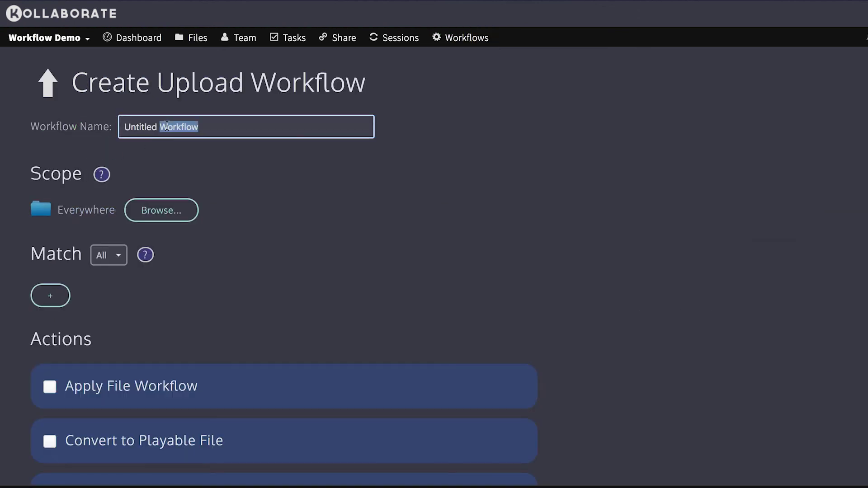
triple_click(168, 125)
text(Watermark)
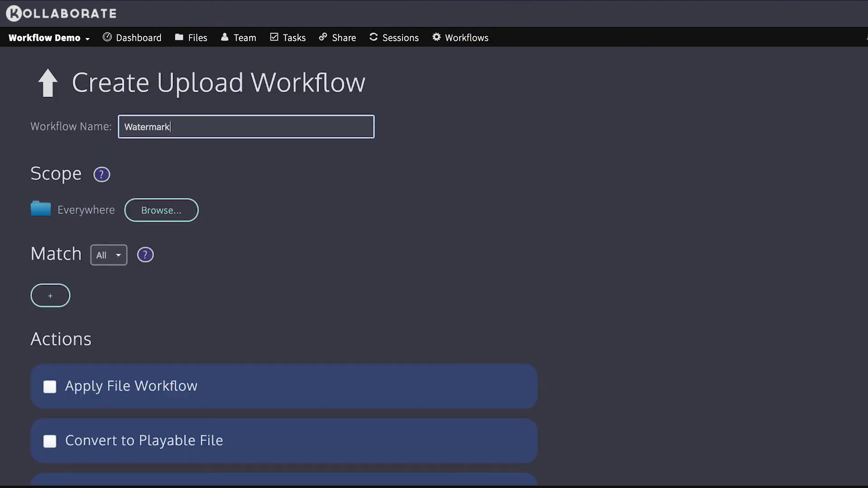
scroll(209, 218, down, 2)
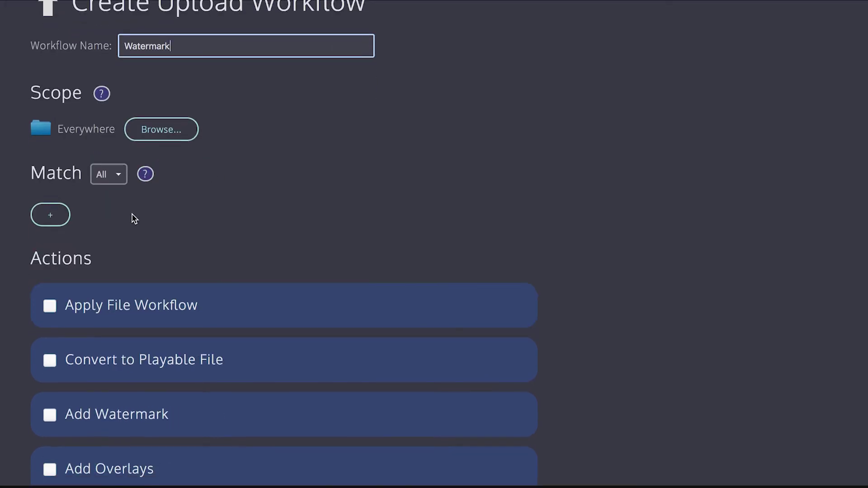
click(49, 213)
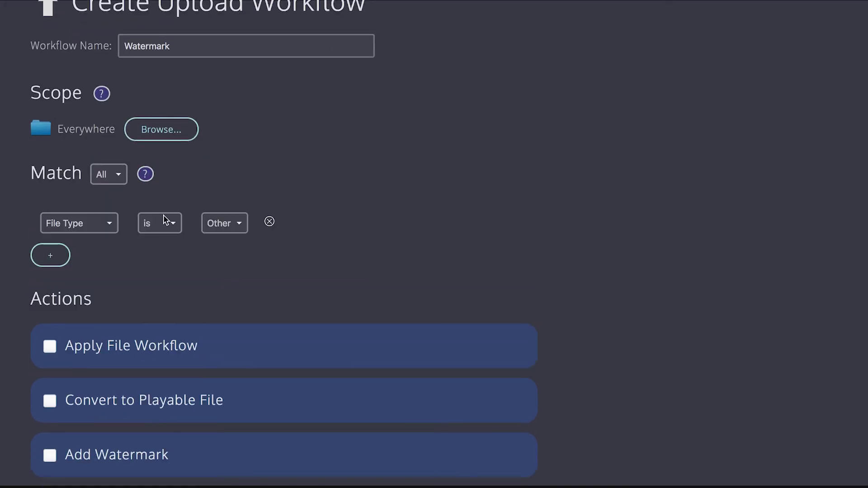
click(226, 225)
click(227, 233)
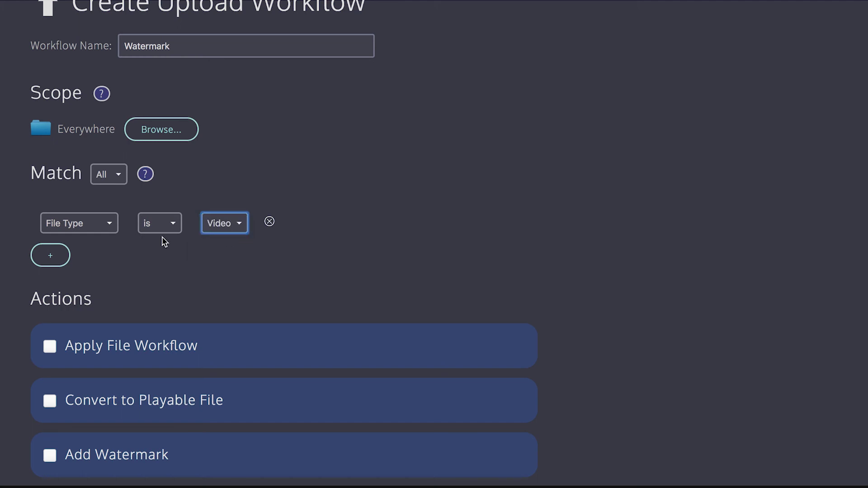
Step: Add a condition that File Title contains '#watermark'
click(51, 254)
click(84, 262)
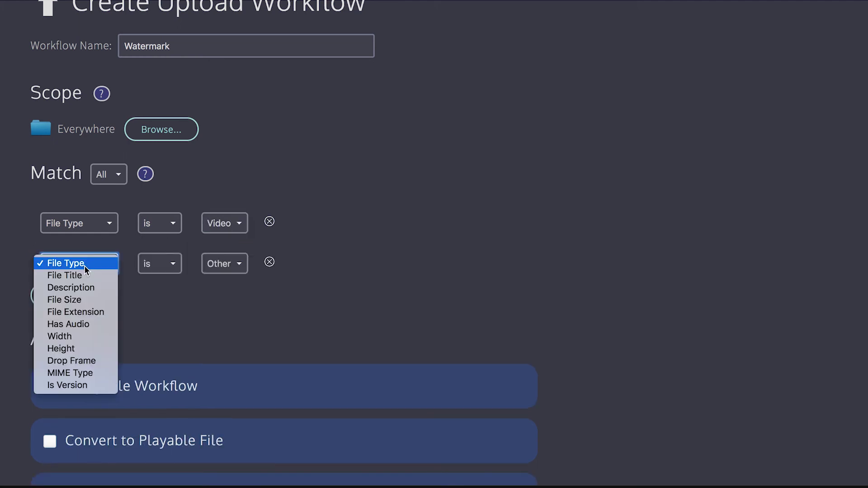
click(83, 274)
click(180, 267)
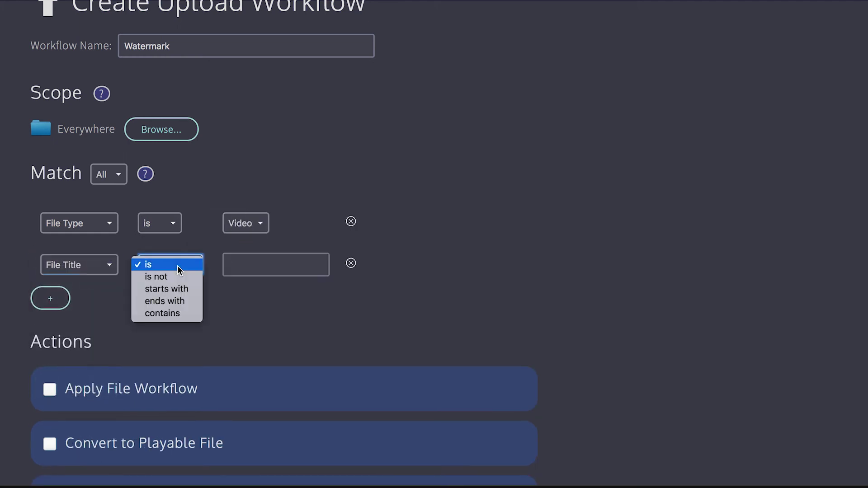
click(172, 316)
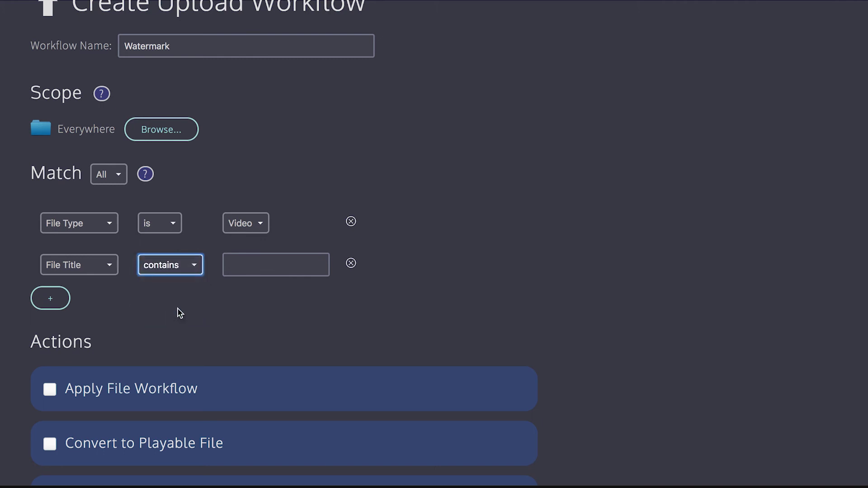
click(254, 263)
text(#watermark)
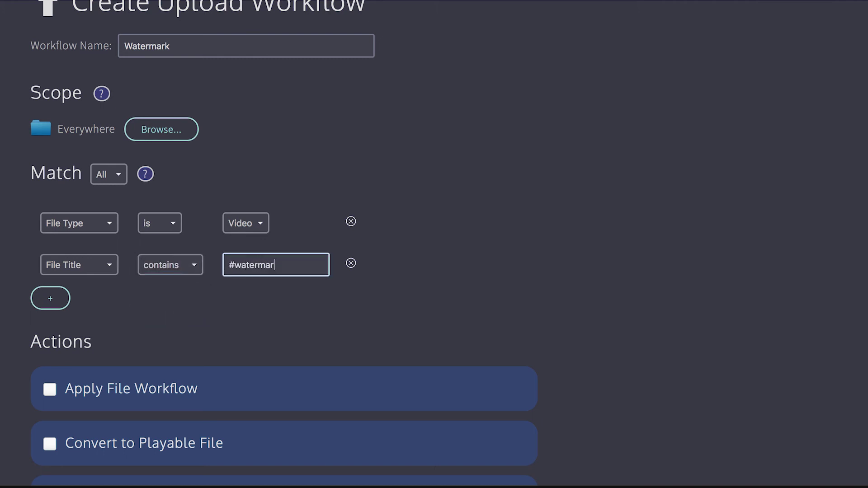
click(540, 212)
scroll(494, 185, down, 3)
scroll(495, 184, down, 2)
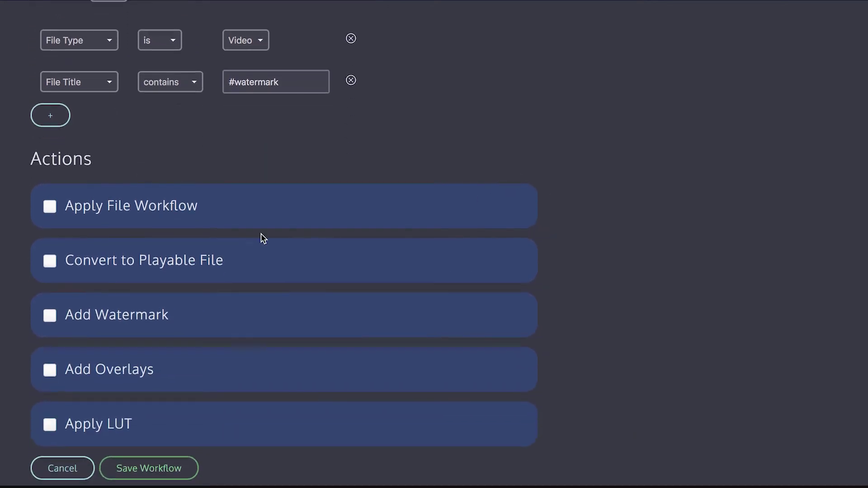
Step: Turn on Add Watermark with the Kollab_Logo_White image and save the Watermark workflow
click(49, 316)
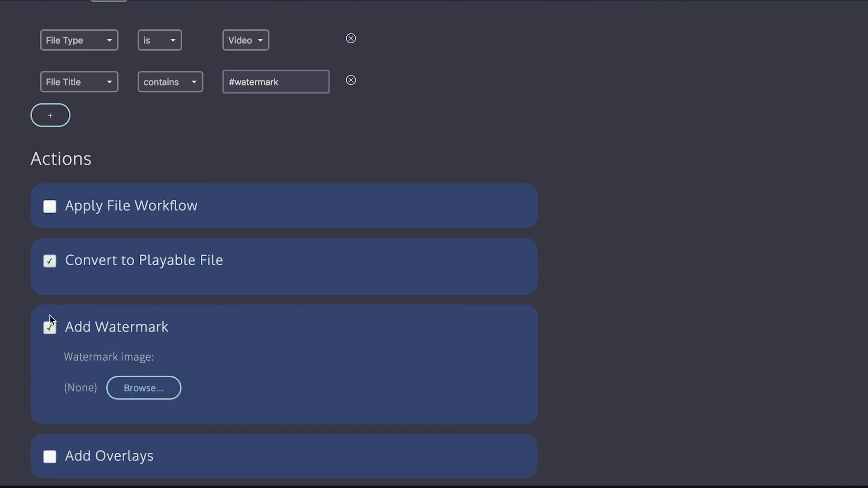
scroll(273, 245, down, 2)
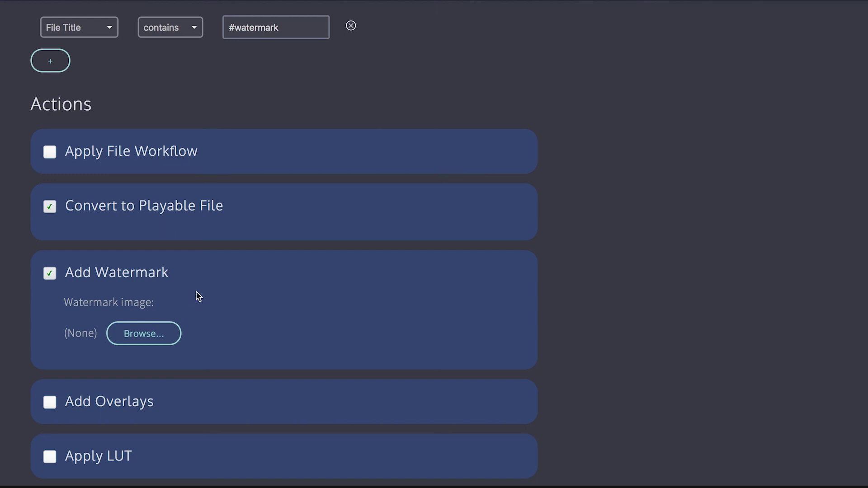
click(143, 338)
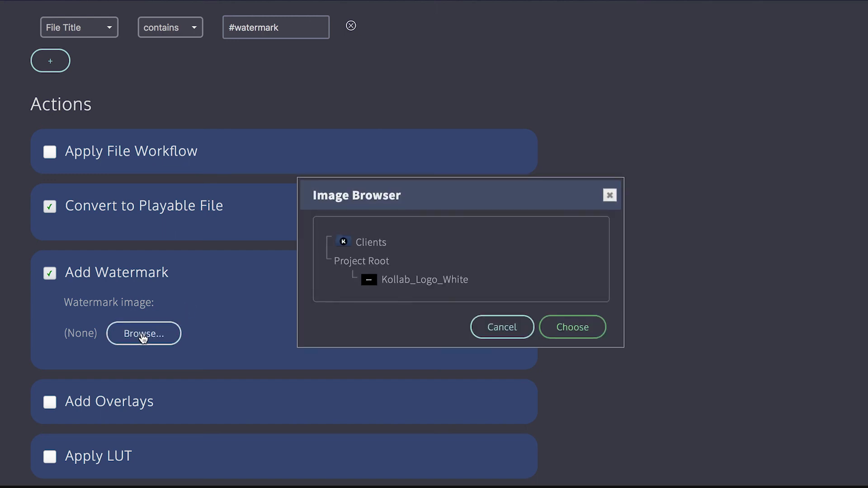
click(418, 283)
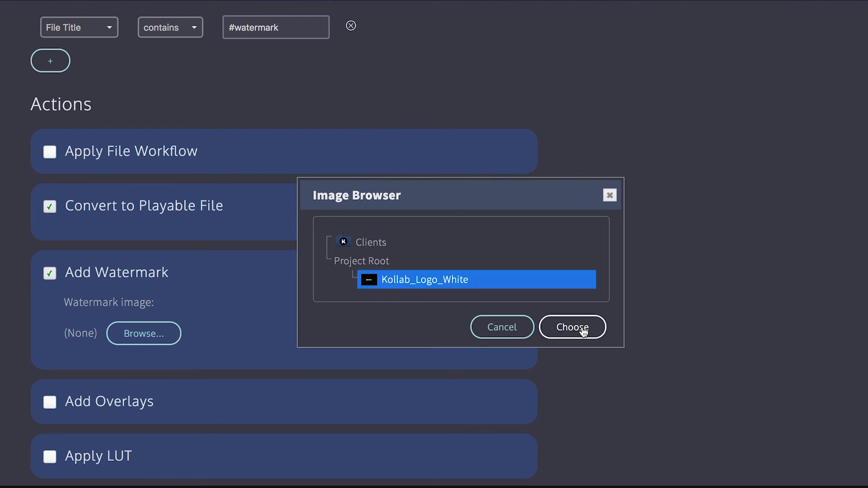
click(574, 327)
scroll(373, 266, down, 1)
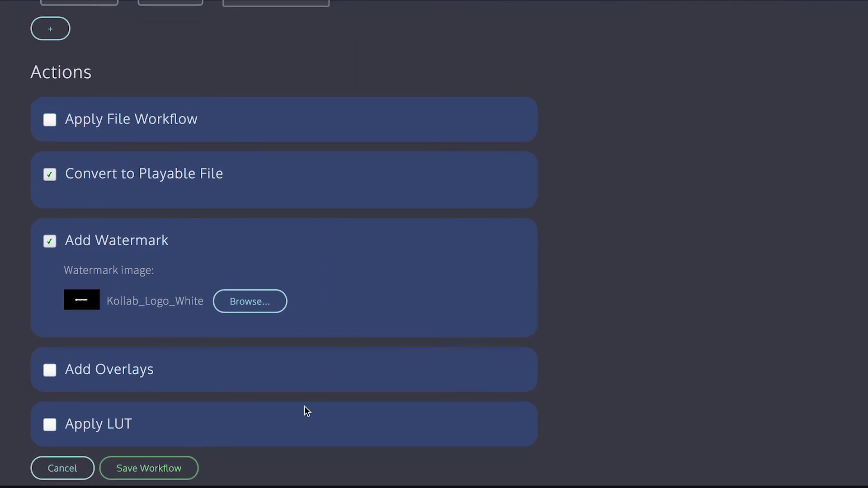
click(152, 470)
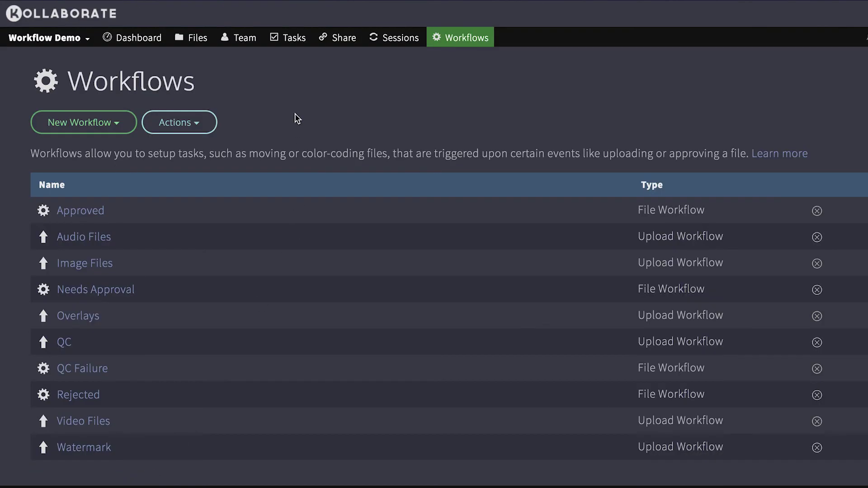
Step: Upload Sintel Trailer.mp4 and Sintel Trailer #watermark.mp4 from Downloads into the project's files
click(196, 45)
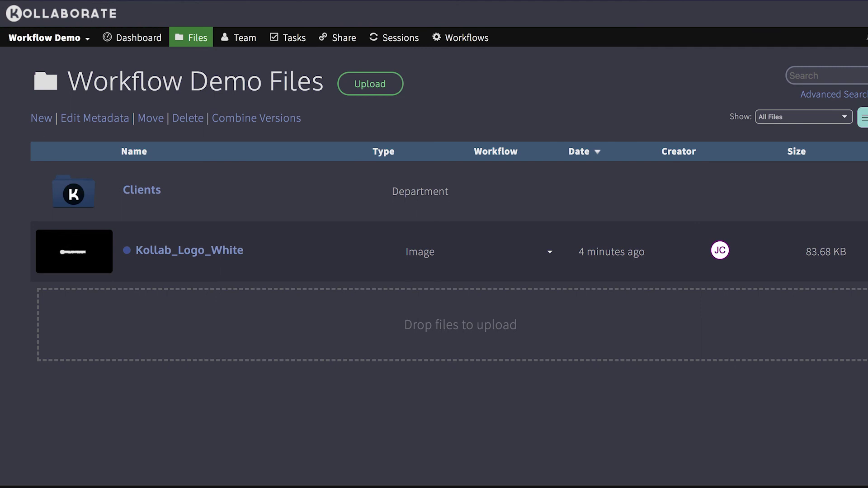
click(834, 481)
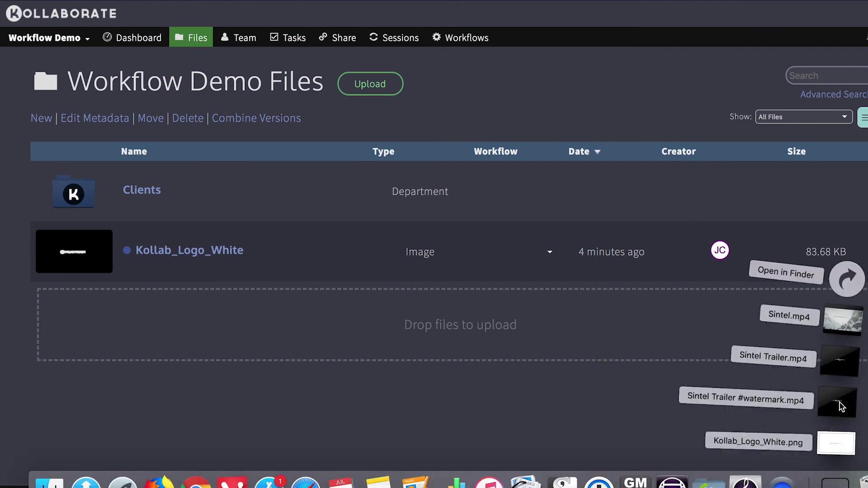
drag(840, 362, 275, 316)
mouse_move(737, 482)
click(834, 481)
drag(740, 402, 308, 301)
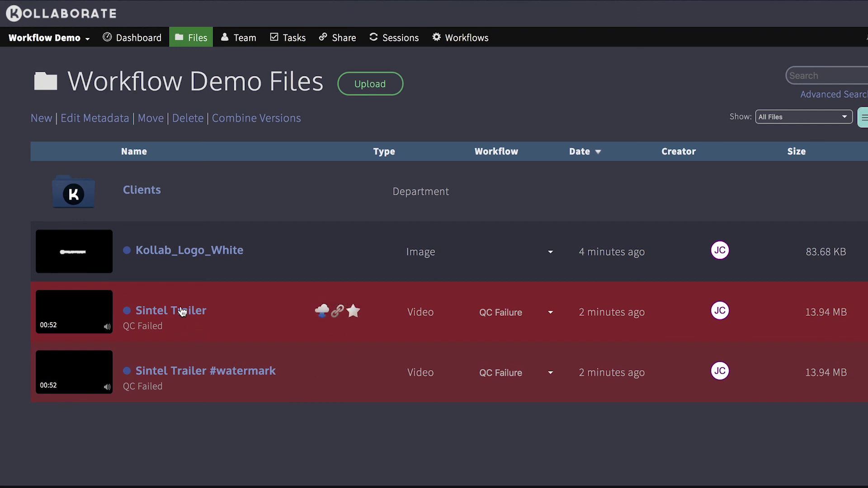
Step: Play and pause Sintel Trailer, then pause Sintel Trailer #watermark on its Kollaborate logo watermark
click(182, 312)
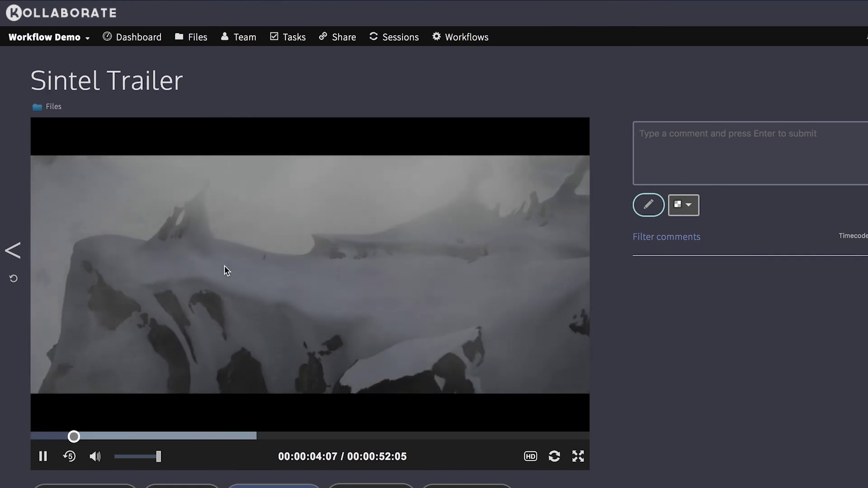
click(224, 266)
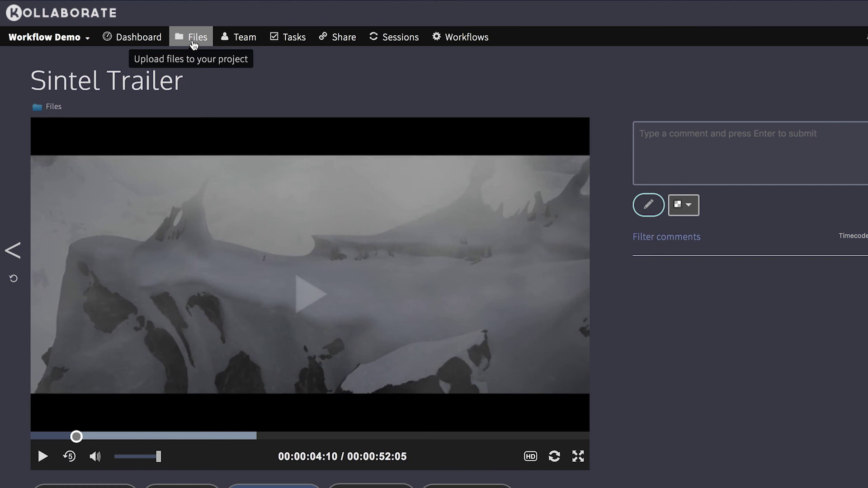
click(194, 41)
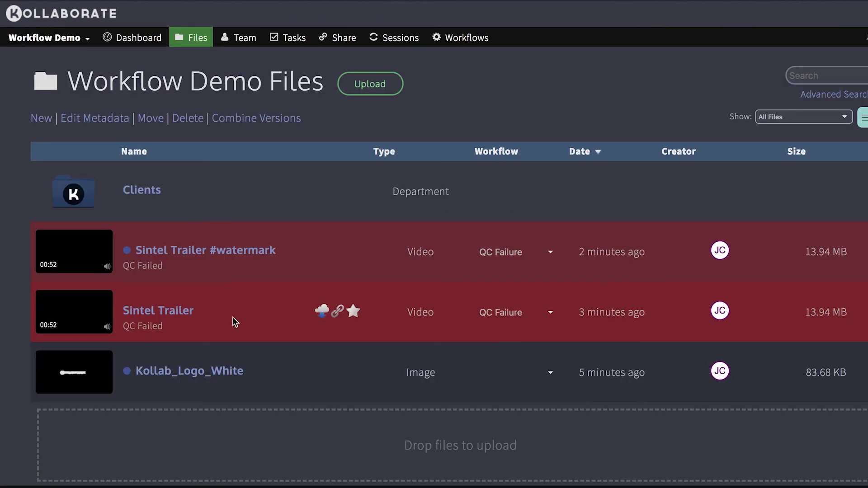
click(210, 256)
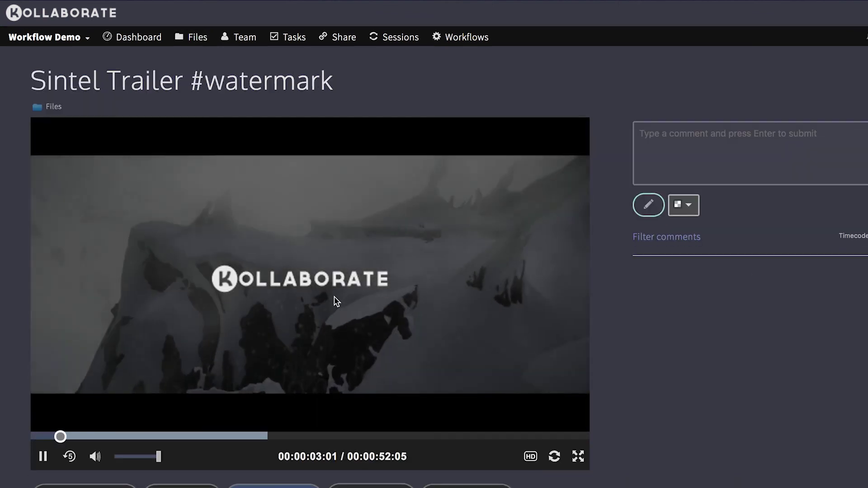
click(334, 297)
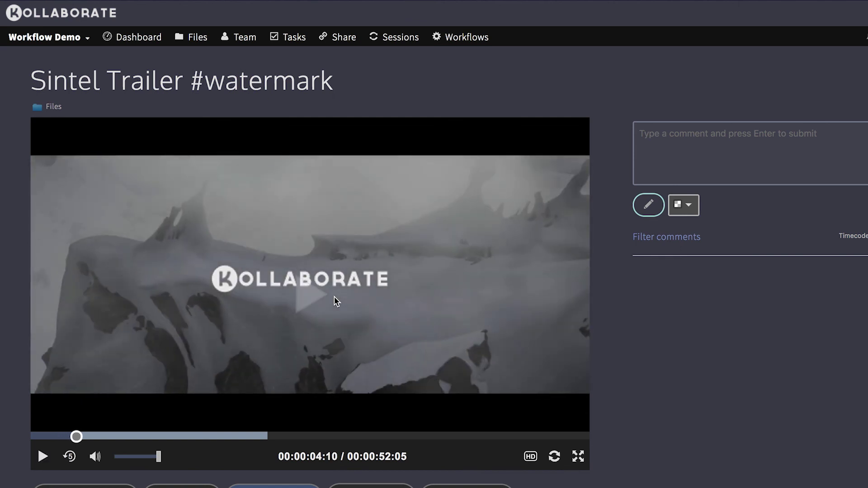